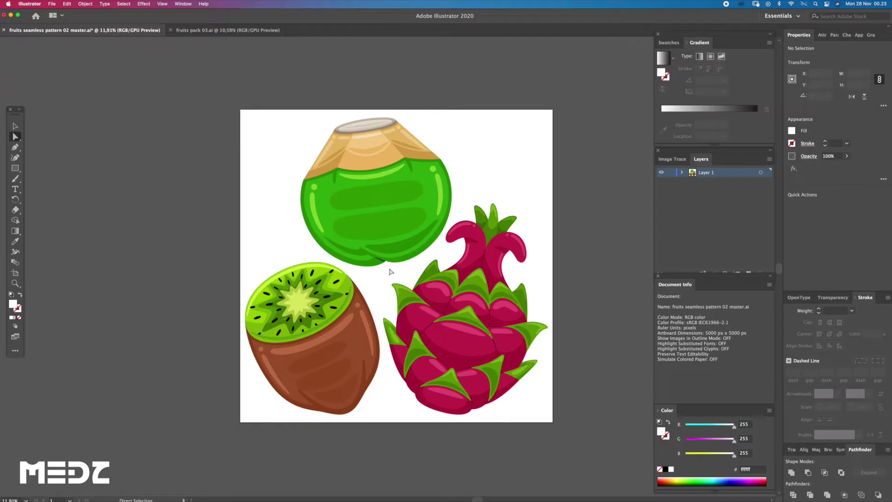
Move the coconut and kiwi off to the left and centre the dragon fruit on the artboard
key(v)
click(385, 243)
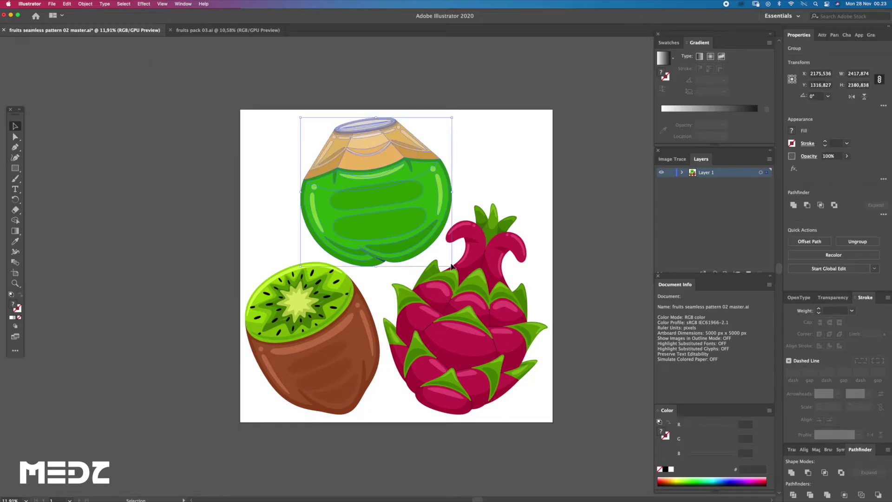
drag(342, 234, 101, 263)
drag(302, 354, 145, 405)
mouse_move(465, 321)
mouse_down()
mouse_move(352, 309)
mouse_move(378, 280)
mouse_up()
mouse_move(424, 297)
mouse_down()
mouse_move(476, 257)
mouse_move(482, 187)
mouse_up()
Test a tilt on the dragon fruit, set it upright again, and move the coconut onto the artboard edge
key(z)
key(r)
drag(486, 185, 457, 167)
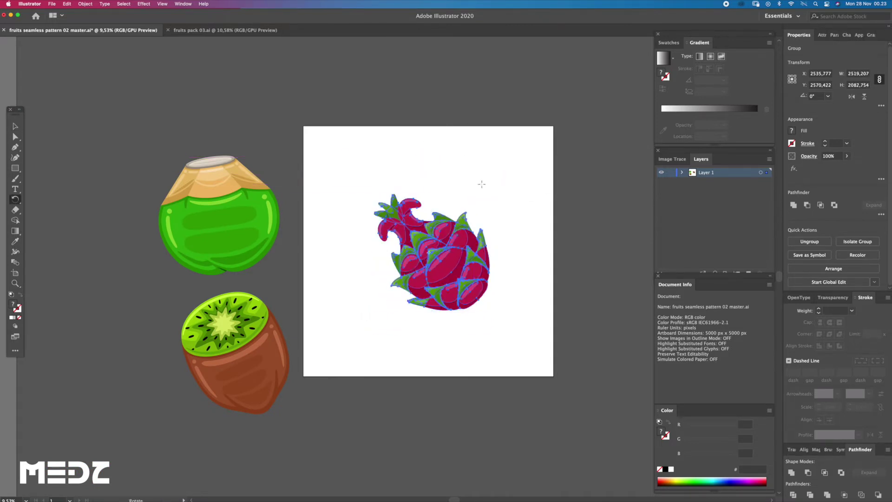
drag(494, 199, 557, 195)
click(558, 195)
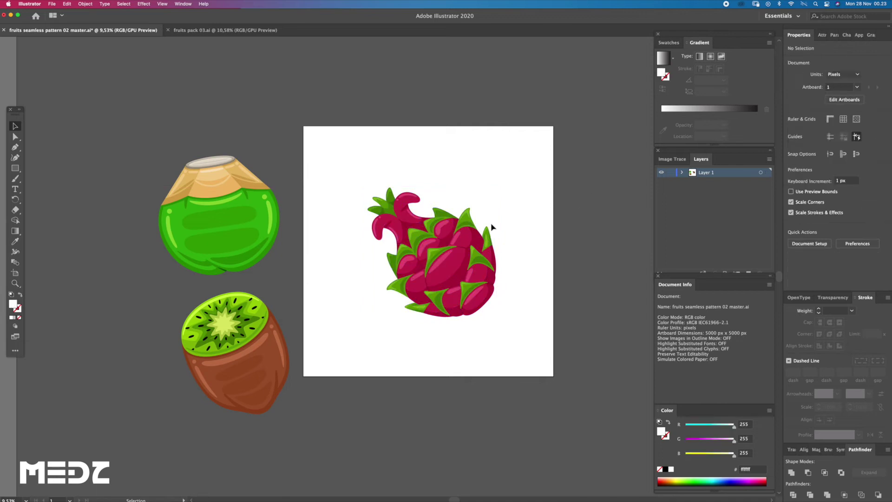
scroll(213, 234, right, 2)
drag(213, 234, 280, 247)
scroll(302, 200, up, 2)
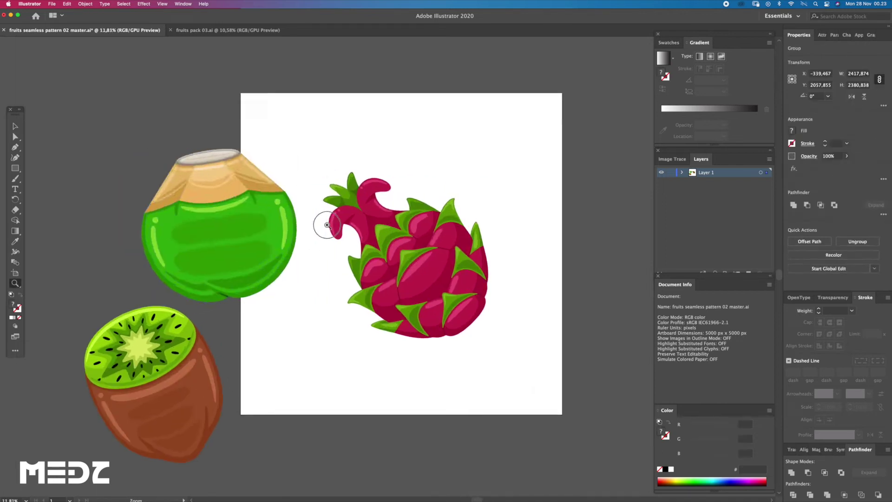
Tilt the coconut slightly and move it across the artboard's top edge
key(r)
mouse_move(288, 167)
mouse_down()
mouse_move(514, 181)
mouse_move(496, 190)
mouse_up()
drag(454, 153, 450, 125)
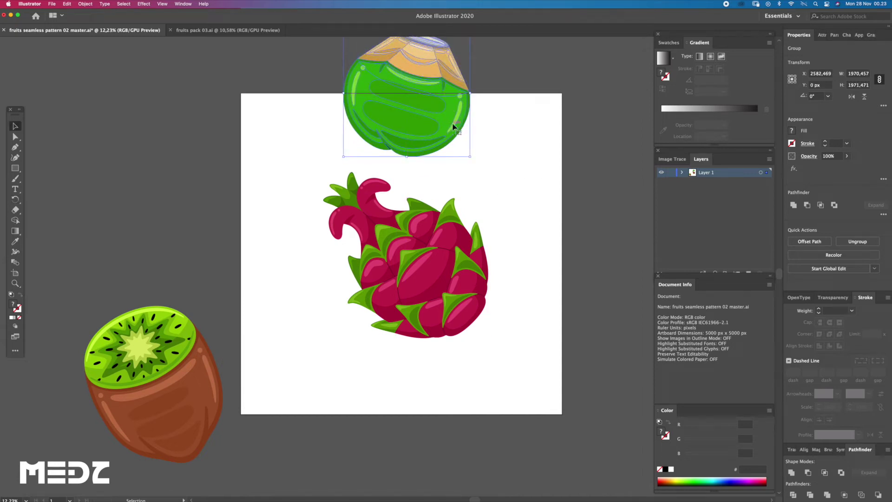
scroll(464, 144, up, 1)
scroll(470, 157, up, 4)
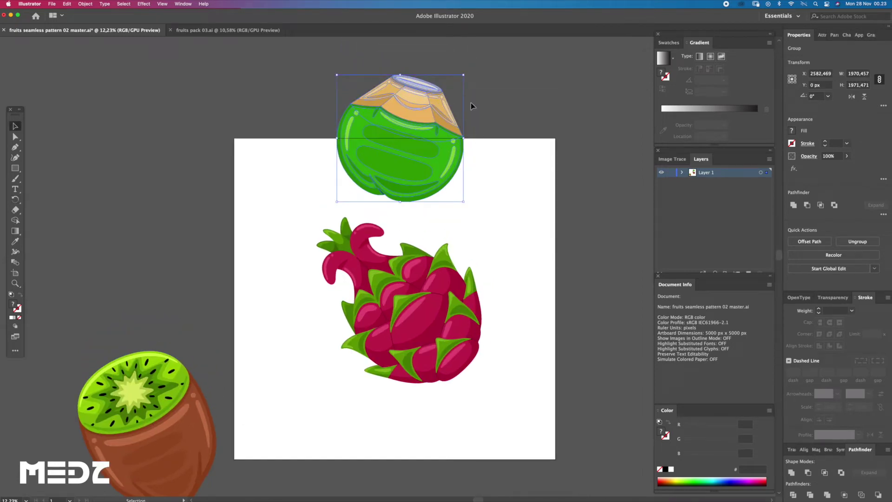
scroll(469, 191, down, 1)
scroll(470, 200, down, 1)
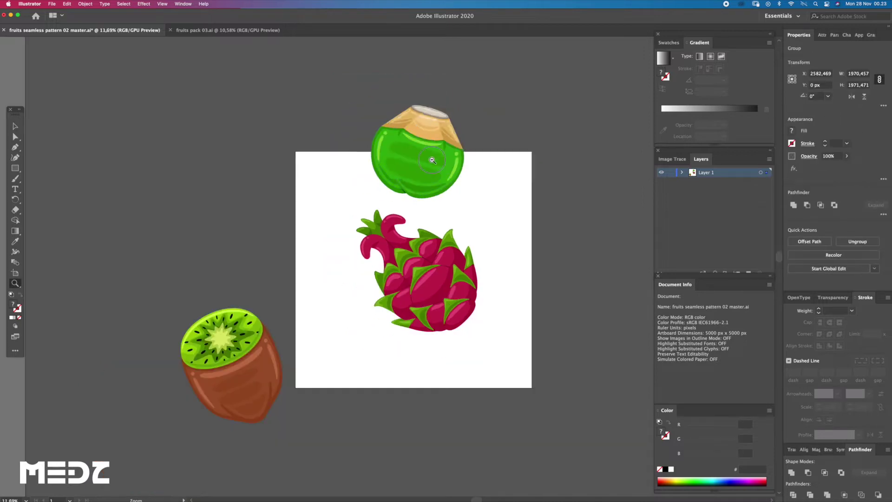
Drop a copy of the coconut straight below, placed at Y 5000 px across the bottom edge
drag(433, 158, 459, 408)
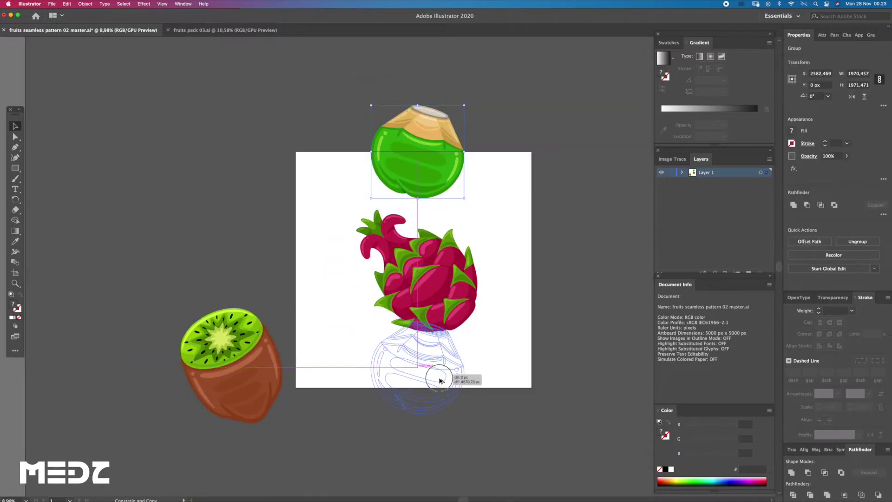
key(z)
drag(469, 411, 557, 410)
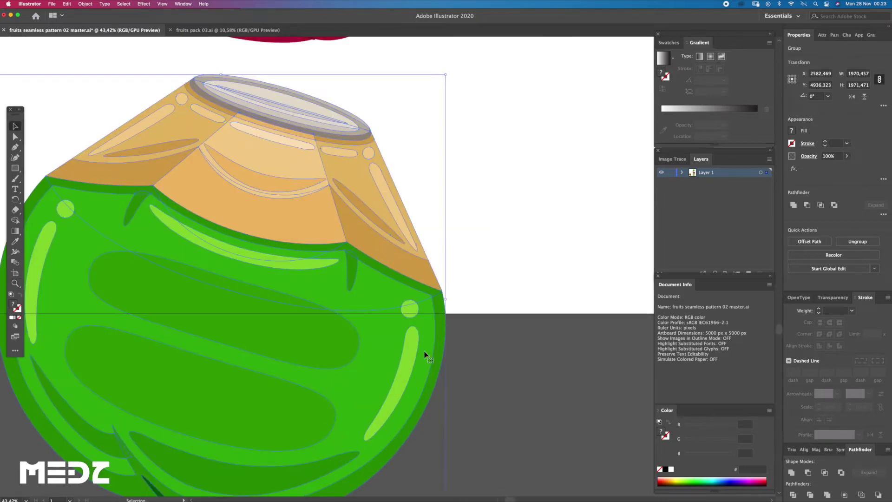
drag(424, 355, 426, 357)
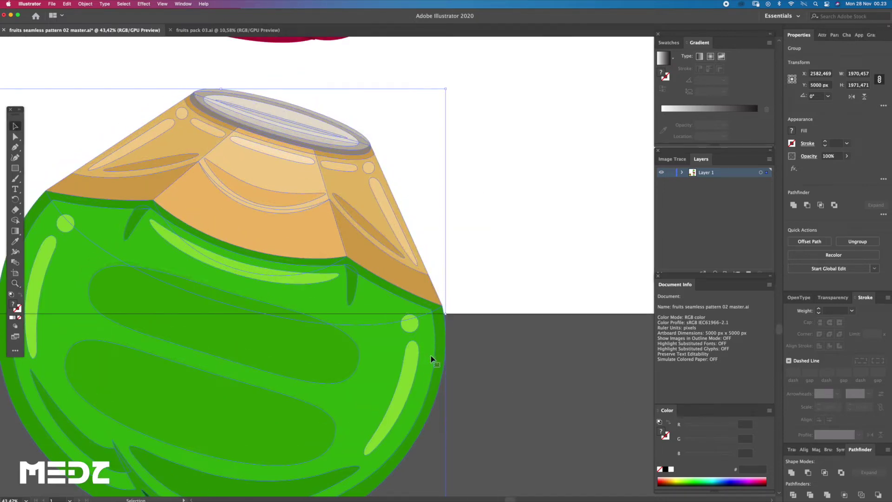
scroll(438, 346, up, 5)
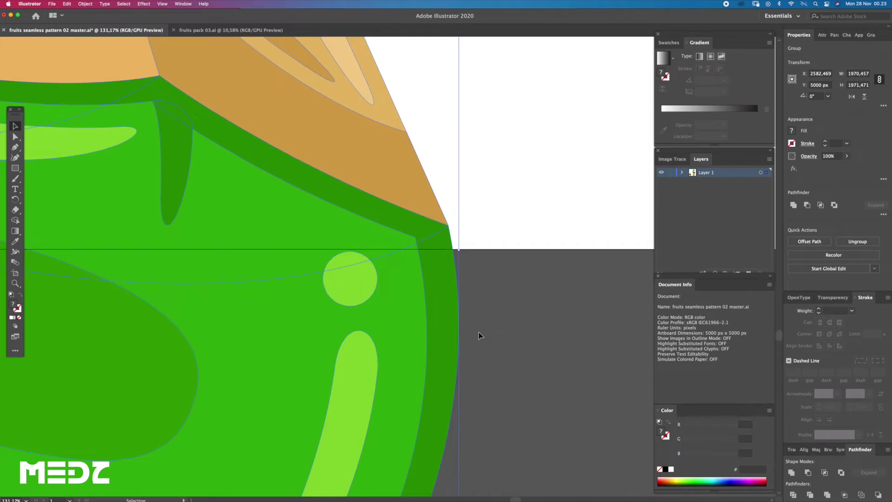
Zoom in on the artboard corner and fine-tune the lower coconut's alignment with the edge
key(z)
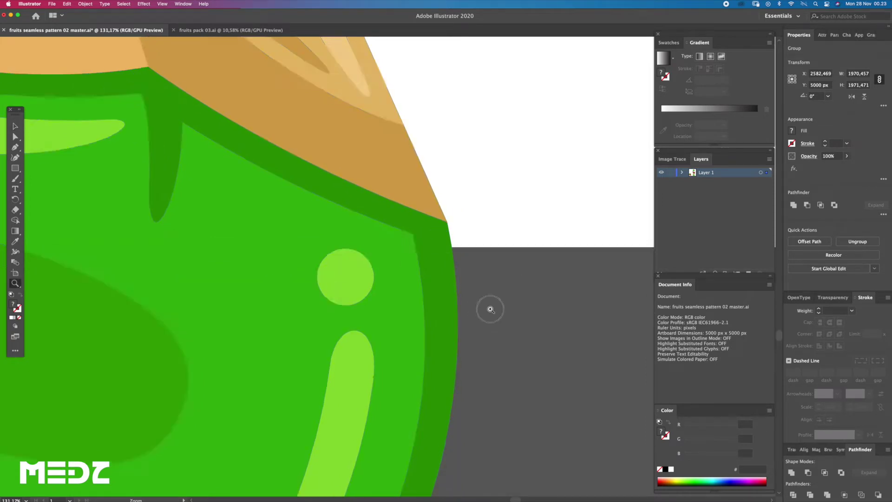
click(482, 307)
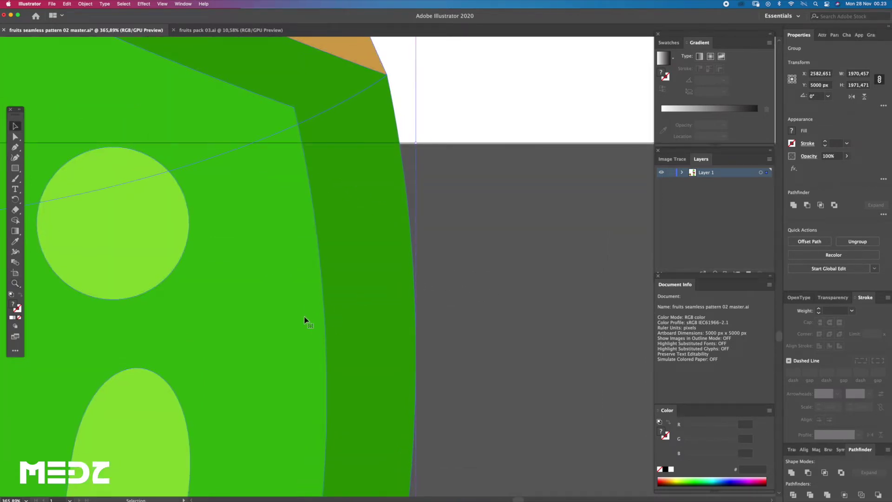
key(z)
drag(365, 298, 322, 316)
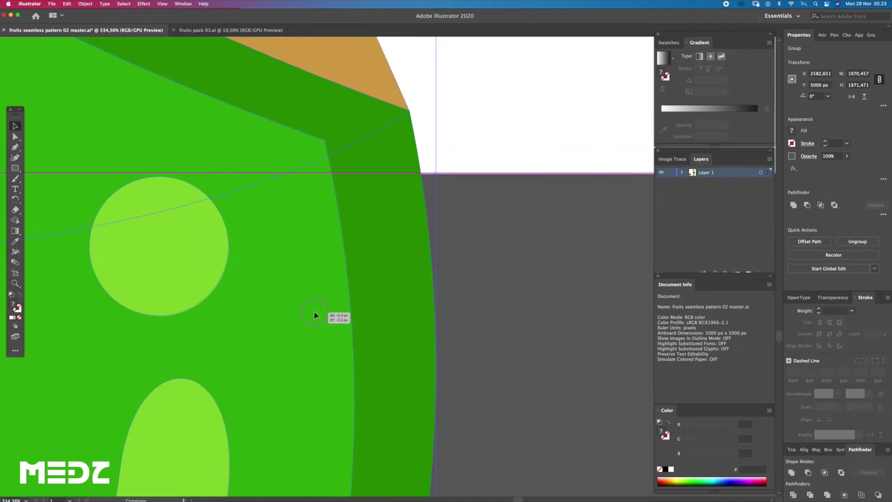
drag(315, 315, 317, 313)
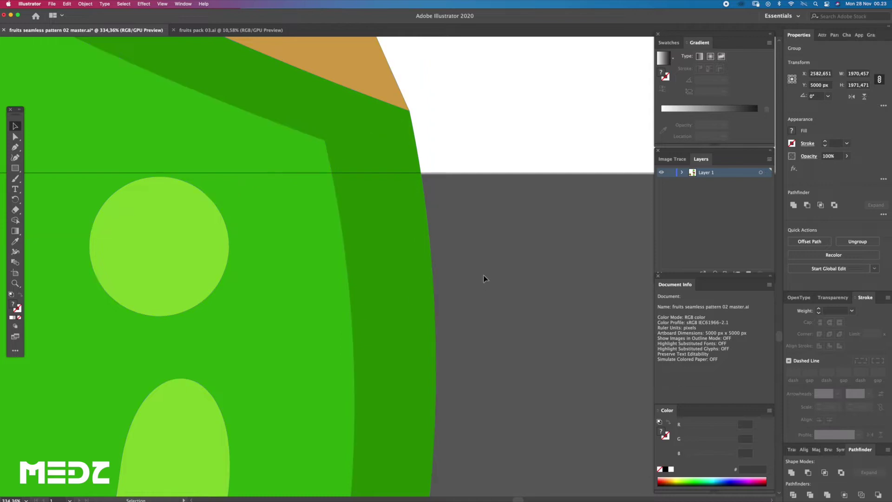
scroll(470, 288, down, 5)
scroll(453, 298, down, 5)
scroll(437, 307, down, 5)
scroll(421, 318, down, 3)
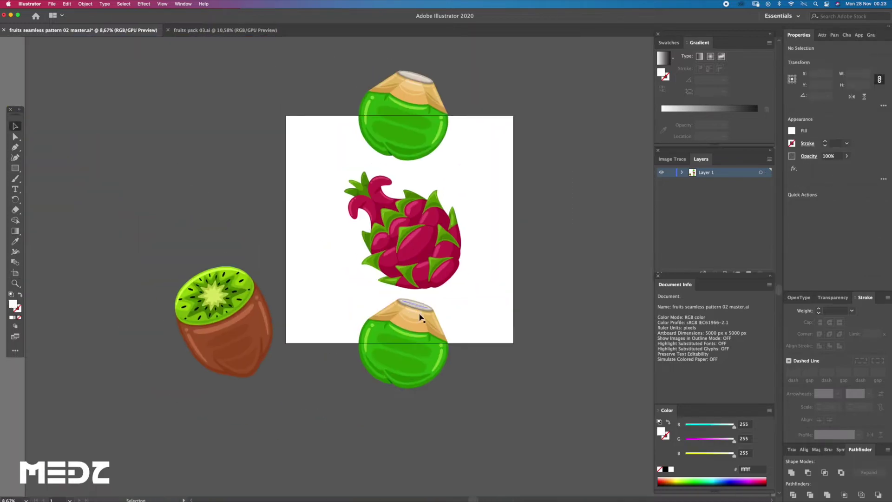
Select the two coconuts, then nudge the dragon fruit up slightly
click(421, 317)
shift+click(427, 148)
click(420, 234)
scroll(424, 228, up, 2)
drag(460, 257, 459, 252)
scroll(588, 250, down, 5)
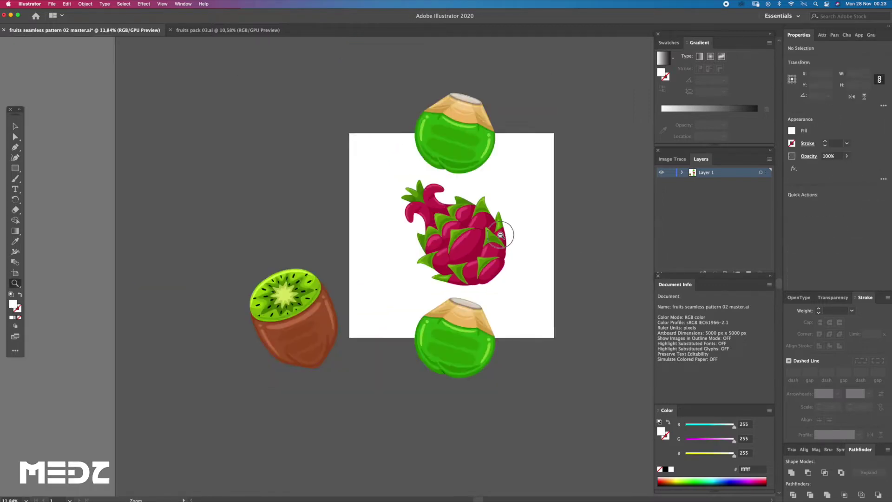
Move the kiwi beside the dragon fruit and rotate it so its cut face points left
drag(361, 309, 408, 259)
scroll(464, 250, up, 3)
key(r)
drag(420, 297, 302, 343)
drag(421, 293, 339, 281)
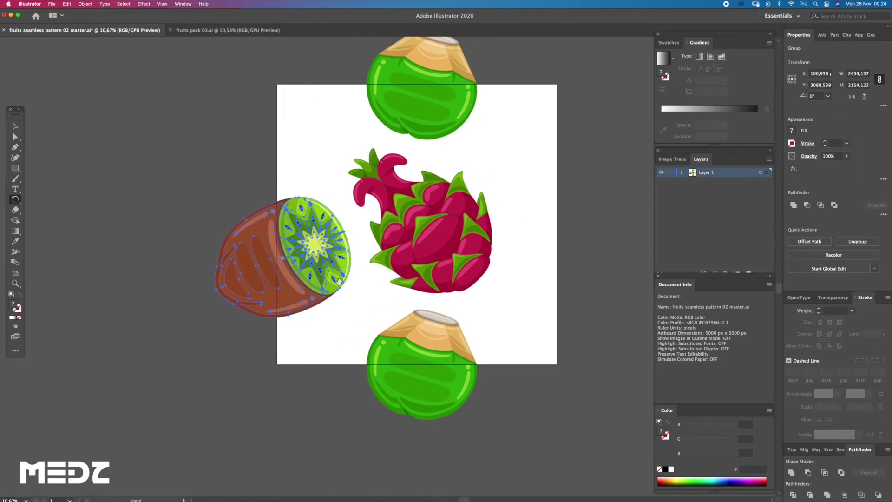
key(r)
drag(374, 257, 141, 200)
drag(198, 162, 199, 163)
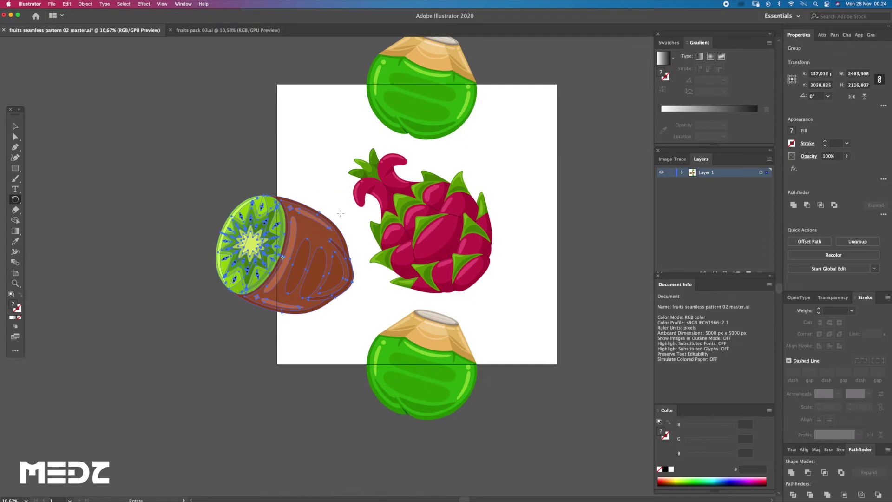
Shrink the kiwi and dragon fruit and position the kiwi to the dragon fruit's right
drag(312, 241, 564, 294)
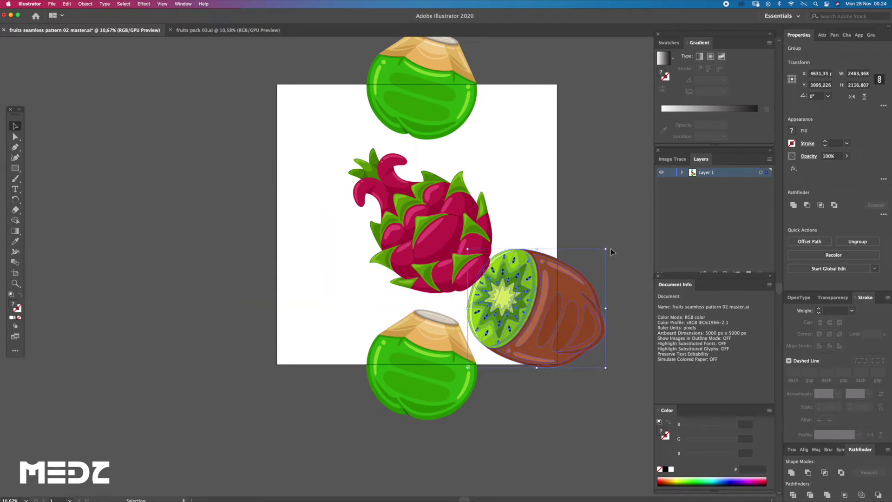
drag(606, 250, 587, 265)
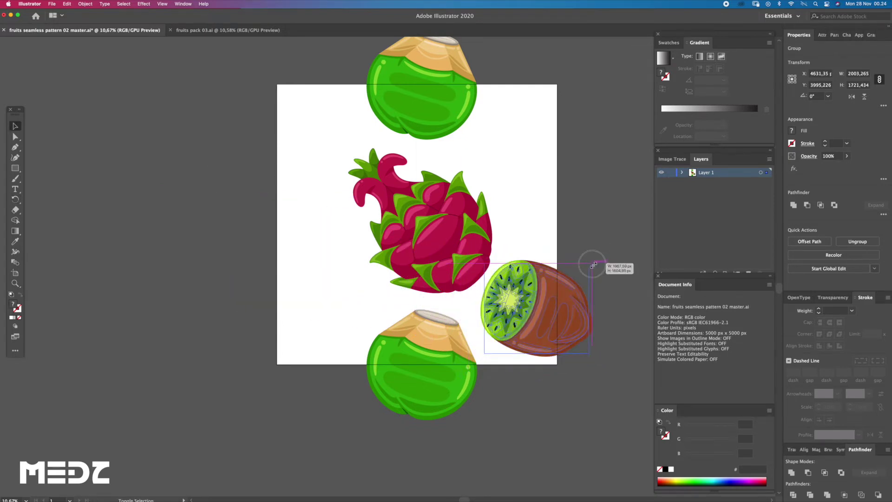
click(465, 262)
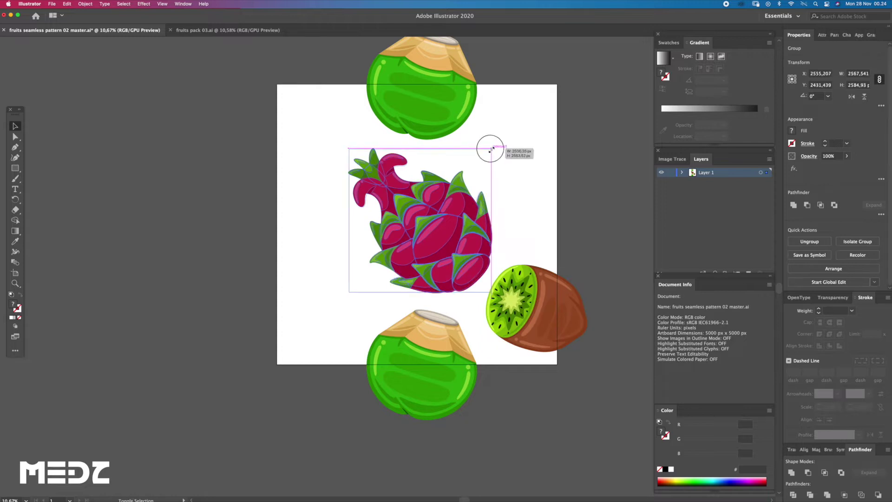
drag(492, 148, 487, 153)
scroll(589, 259, right, 3)
mouse_move(499, 327)
mouse_down()
mouse_move(494, 181)
mouse_move(494, 189)
mouse_up()
drag(534, 145, 548, 142)
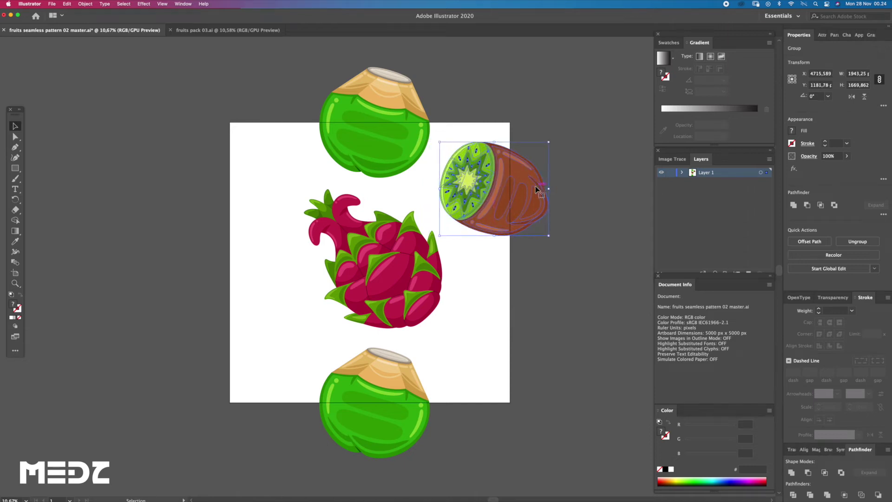
drag(537, 186, 548, 197)
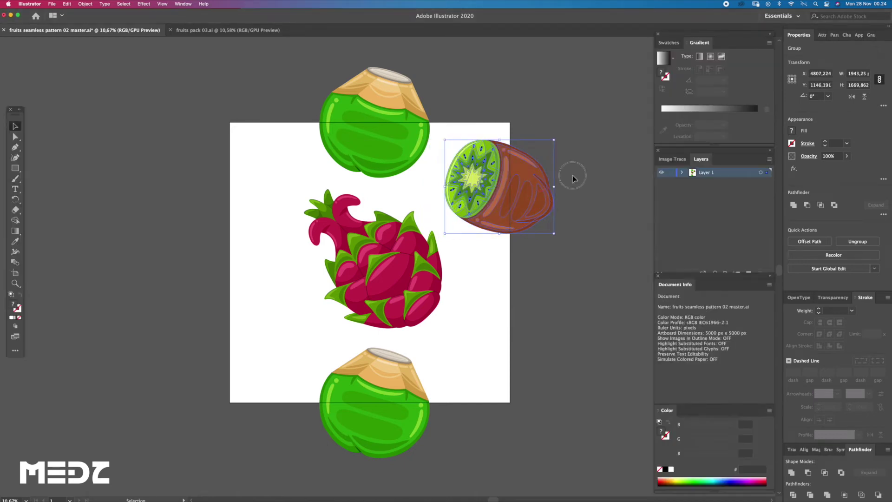
Place kiwi copies across the right and left edges, snapping the left one to X 0 px
scroll(562, 189, up, 3)
mouse_move(541, 200)
mouse_down()
mouse_move(535, 210)
mouse_move(167, 252)
mouse_up()
key(z)
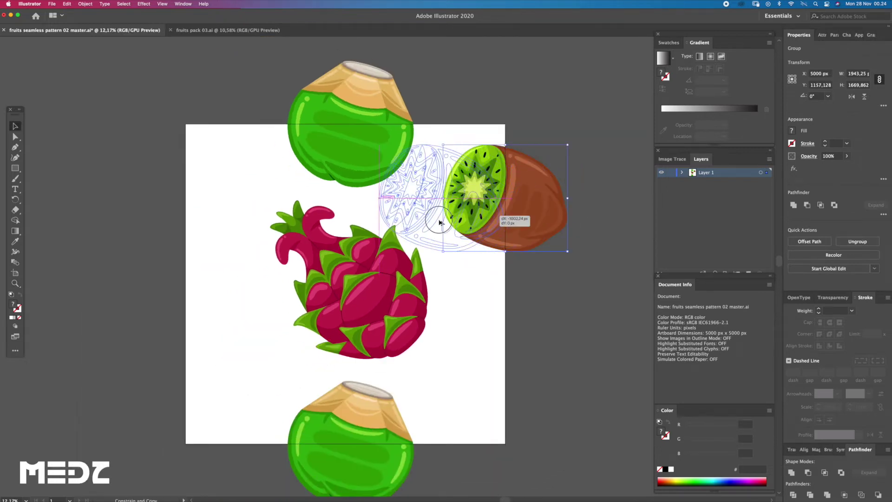
scroll(167, 252, up, 5)
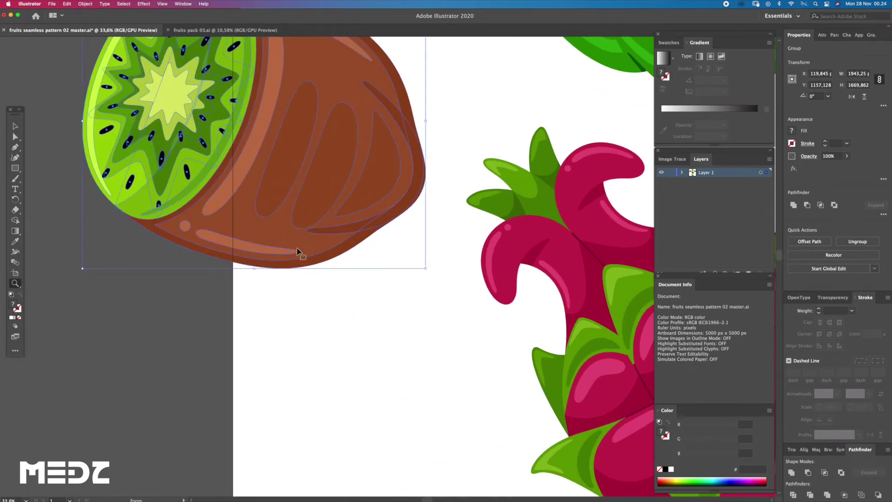
mouse_move(318, 242)
mouse_down()
mouse_move(297, 242)
mouse_move(308, 247)
mouse_up()
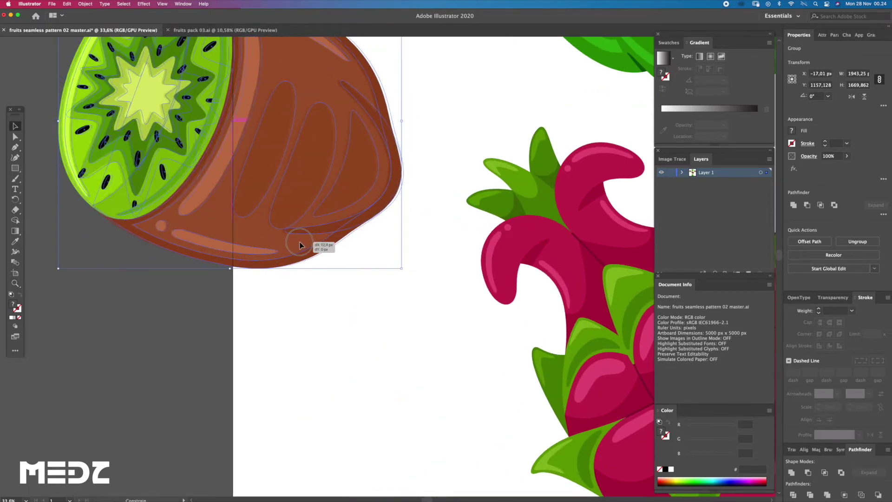
click(230, 257)
drag(332, 227, 338, 228)
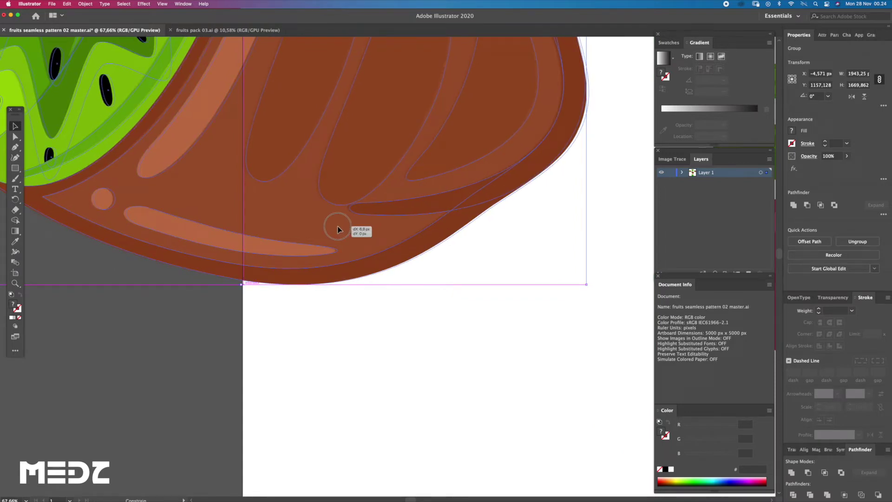
drag(335, 226, 343, 231)
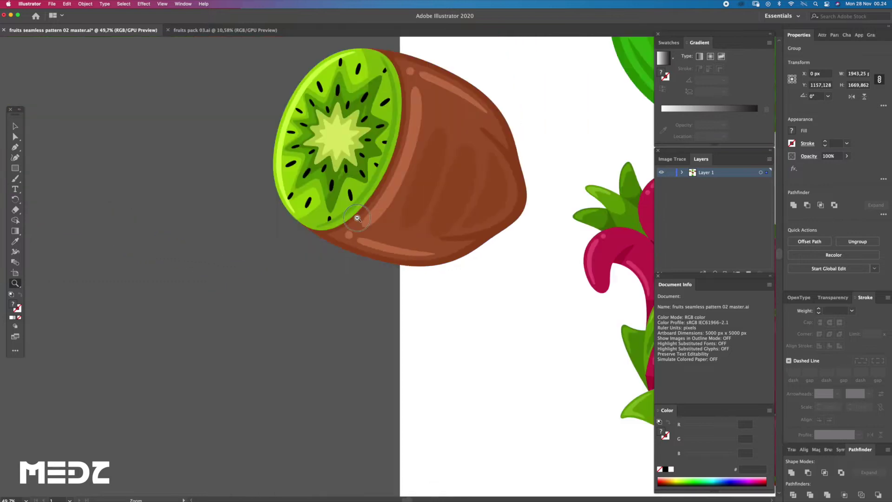
Zoom out to the whole artboard and nudge the dragon fruit to the tile centre
key(z)
drag(374, 225, 364, 258)
key(ctrl+shift+a)
alt+click(466, 249)
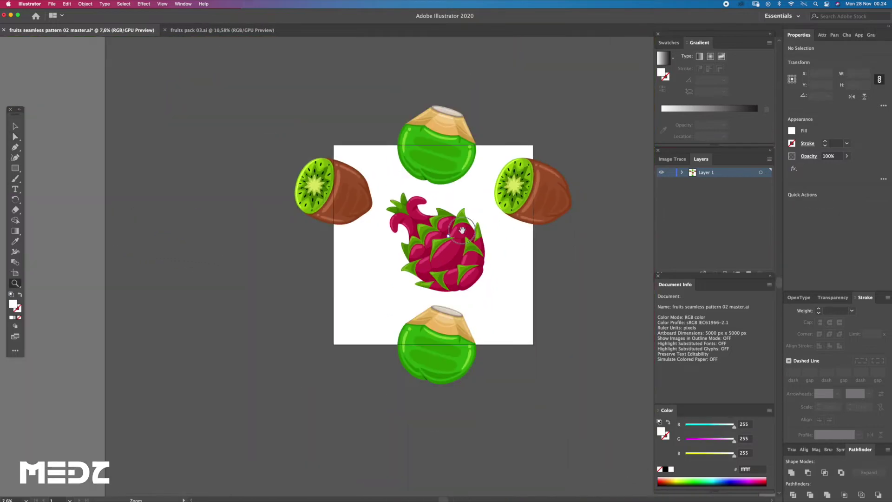
drag(471, 226, 410, 217)
key(v)
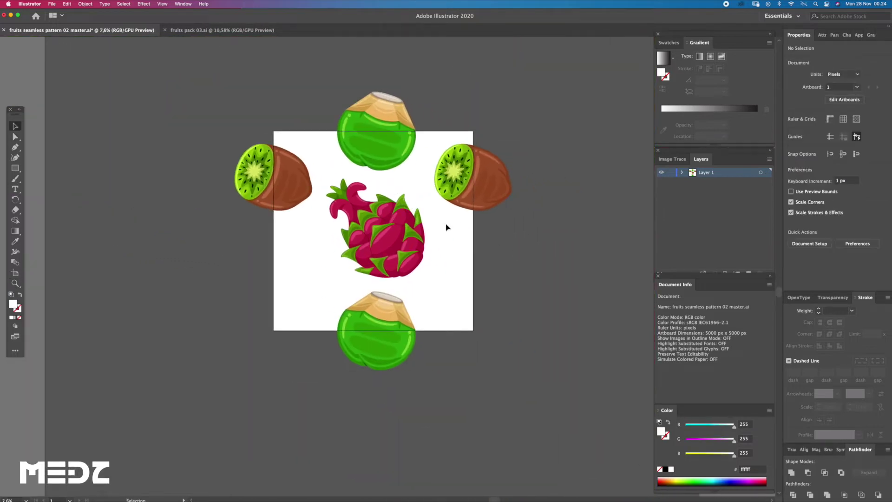
scroll(401, 222, up, 2)
drag(422, 252, 422, 252)
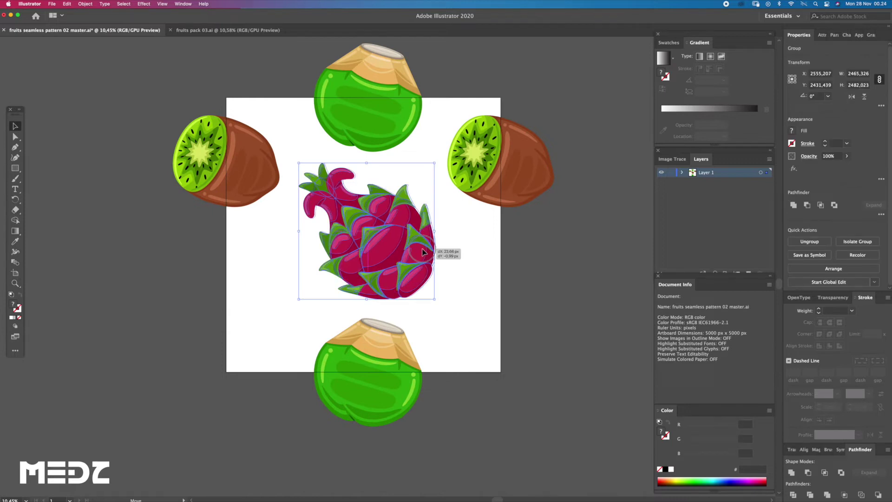
click(524, 265)
In fruits pack 03.ai, try selecting the fruit artwork and background, then clear the selection
click(260, 30)
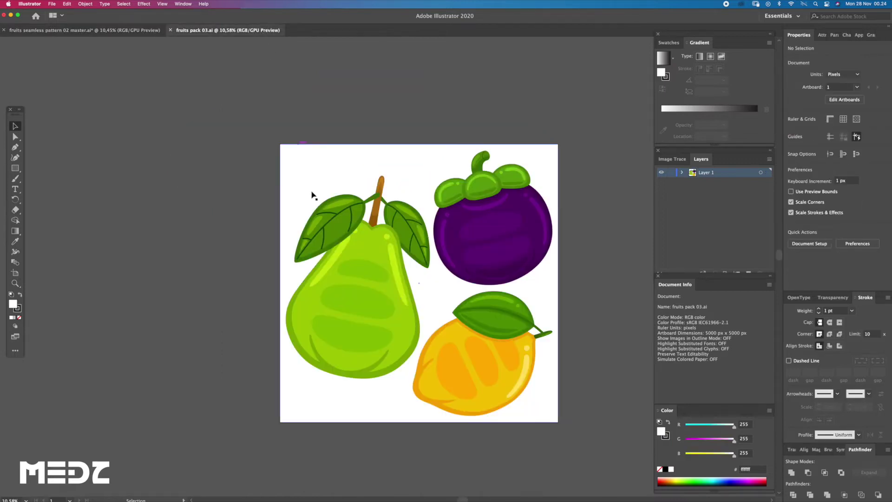
scroll(429, 285, down, 2)
click(457, 286)
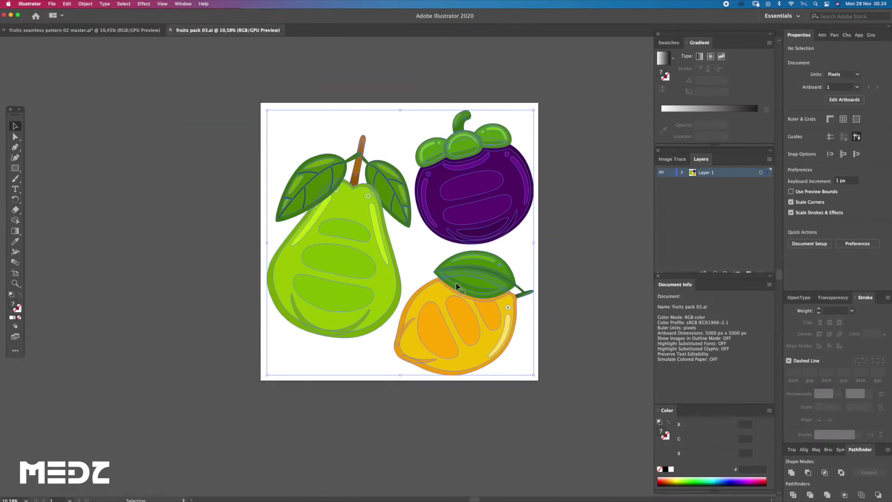
click(509, 324)
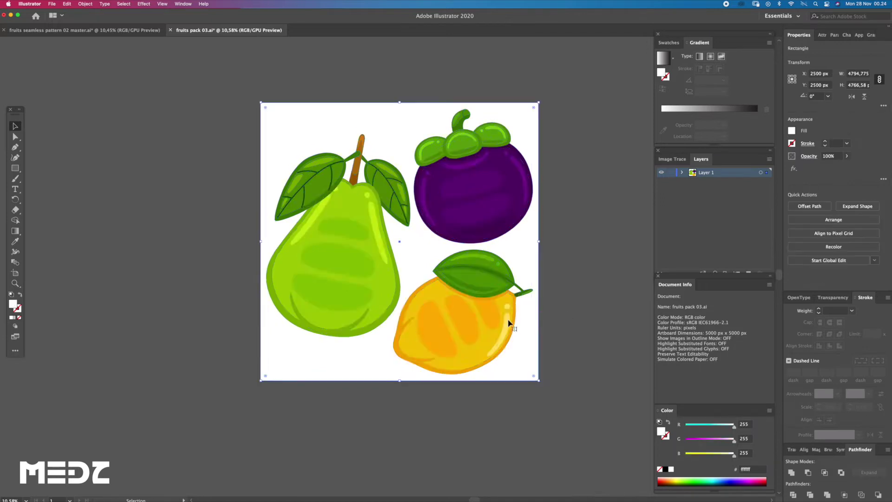
key(ctrl+a)
click(572, 325)
click(484, 303)
Lasso the lemon with its leaf, copy it, and return to the pattern master
key(q)
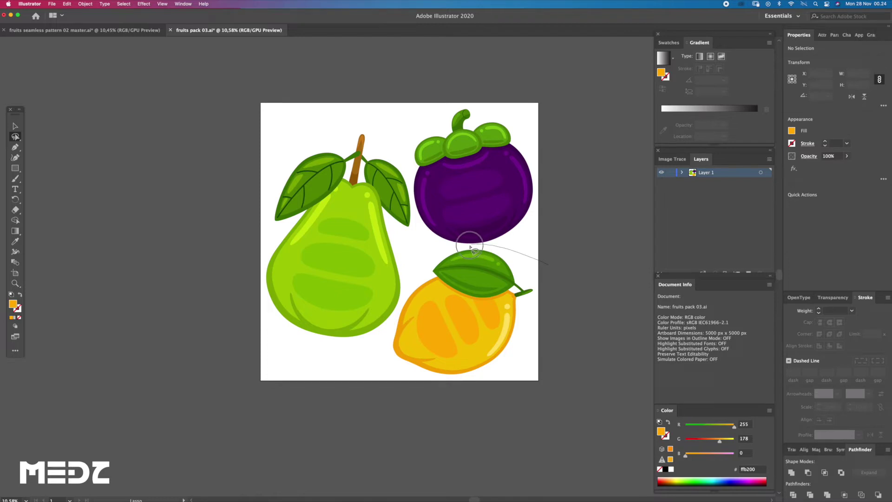
drag(390, 330, 598, 305)
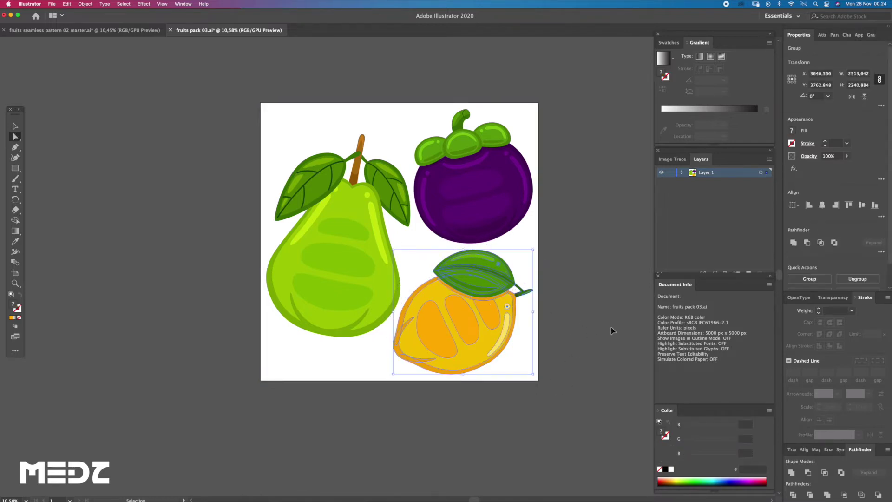
key(a)
key(super+c)
click(84, 30)
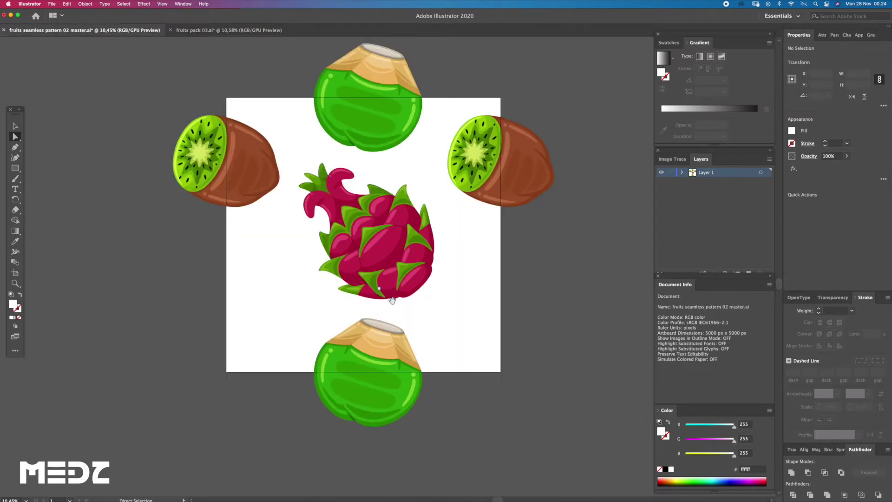
Paste the lemon over the tile's left edge, rotated with its leaf on the right and enlarged
key(super+v)
drag(407, 277, 328, 298)
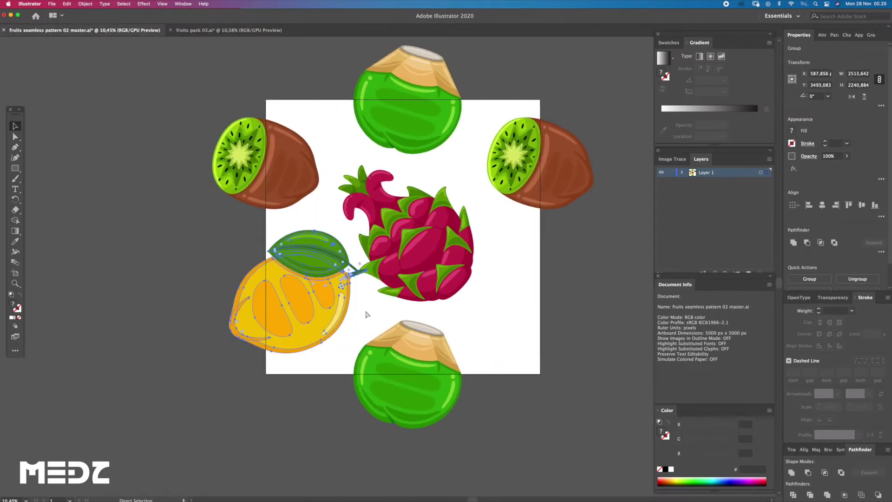
drag(367, 230, 340, 279)
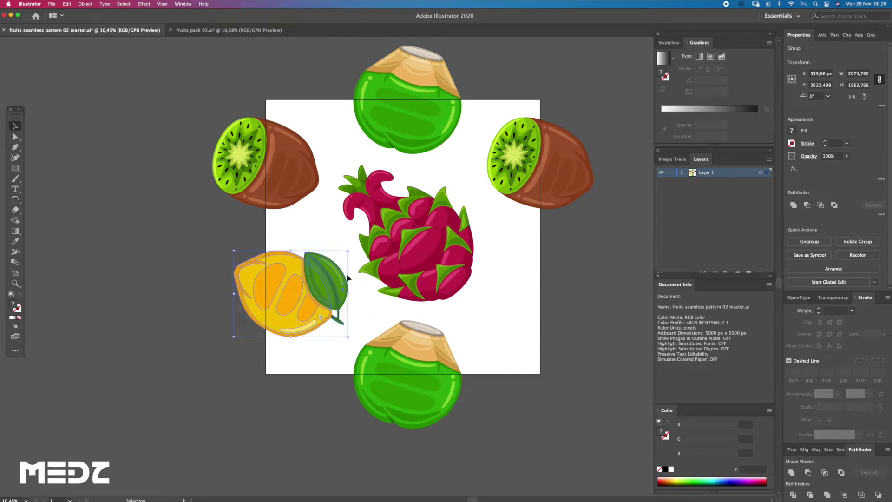
drag(393, 263, 364, 269)
drag(349, 235, 351, 237)
drag(316, 297, 285, 299)
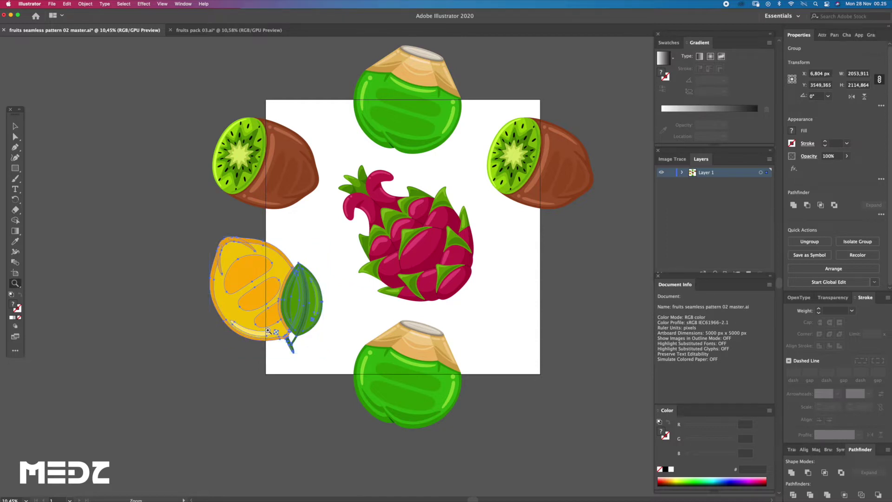
scroll(267, 332, up, 5)
drag(306, 324, 305, 328)
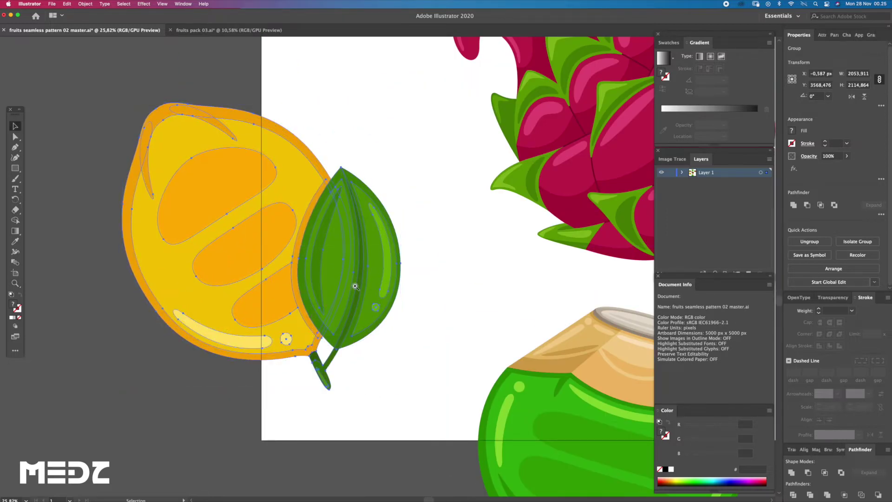
scroll(355, 287, down, 5)
drag(380, 208, 383, 205)
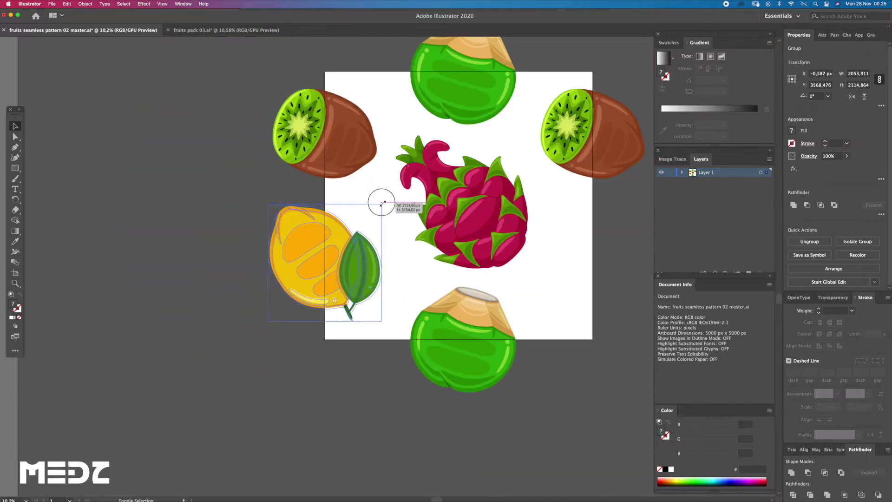
Place an aligned lemon copy across the right edge, then select both lemons
mouse_move(387, 264)
mouse_down()
mouse_move(292, 277)
mouse_move(518, 274)
mouse_up()
scroll(492, 299, up, 5)
drag(470, 317, 488, 319)
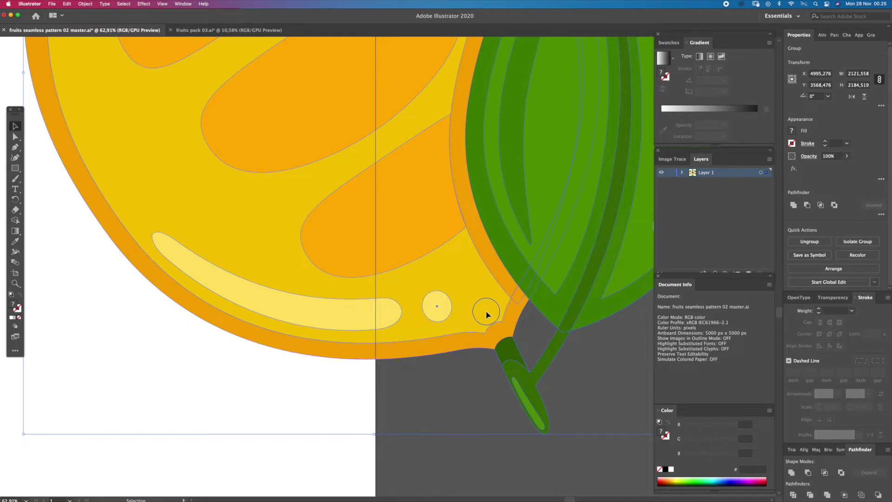
drag(482, 305, 482, 305)
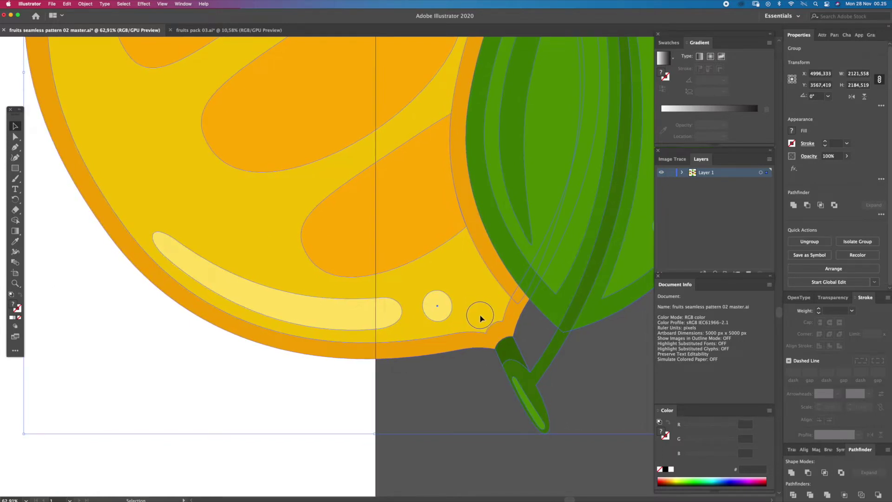
click(452, 395)
scroll(447, 298, down, 10)
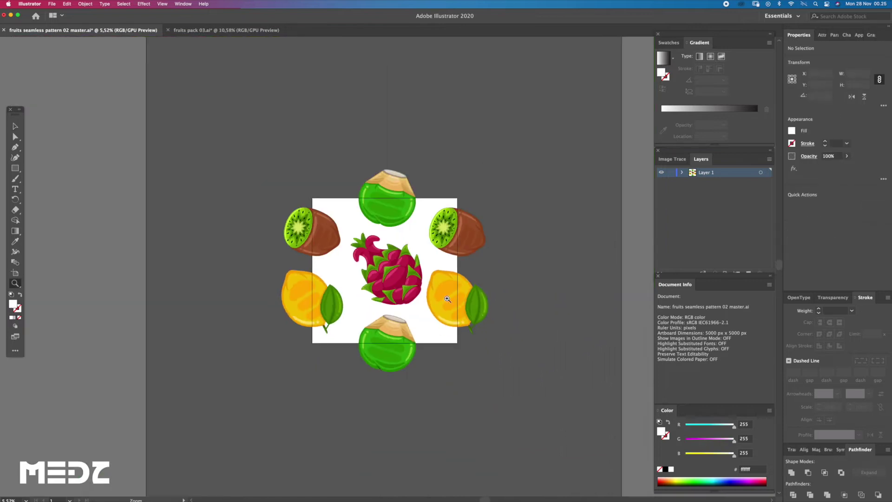
super+click(448, 299)
shift+super+click(302, 297)
key(v)
scroll(483, 316, up, 3)
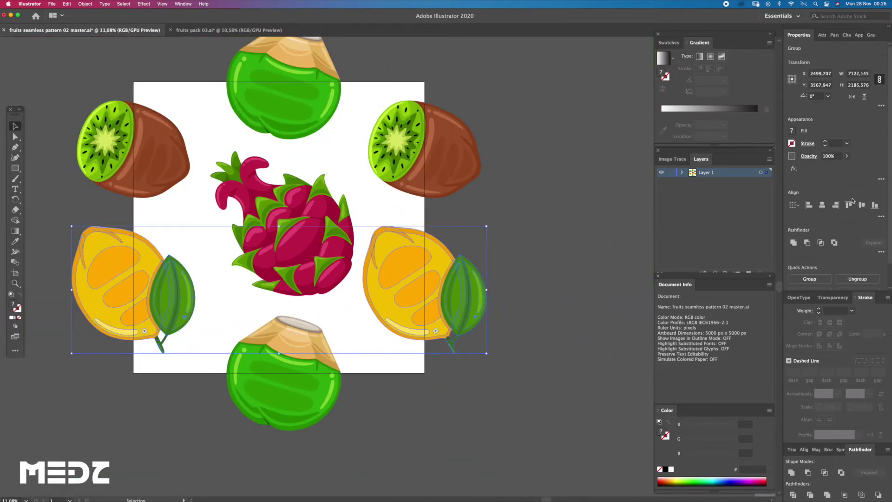
Shift the dragon fruit slightly up and right, briefly entering and leaving its isolated group
key(v)
click(355, 259)
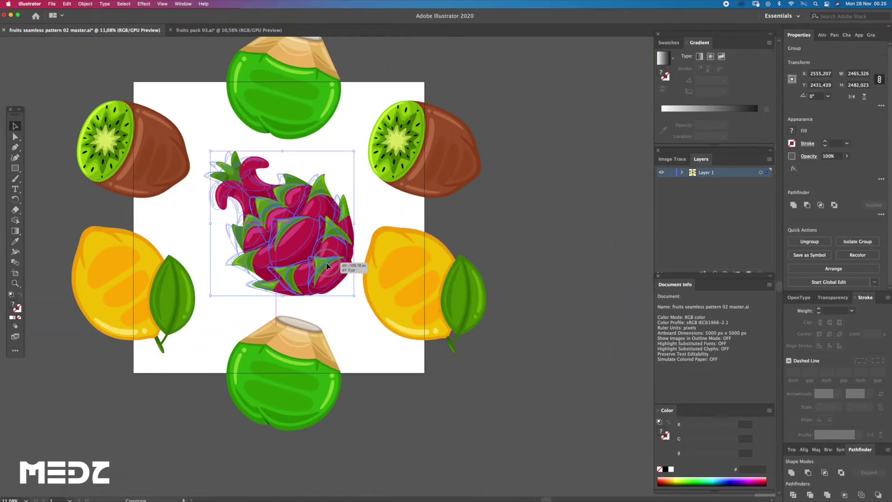
drag(348, 264, 328, 261)
click(508, 246)
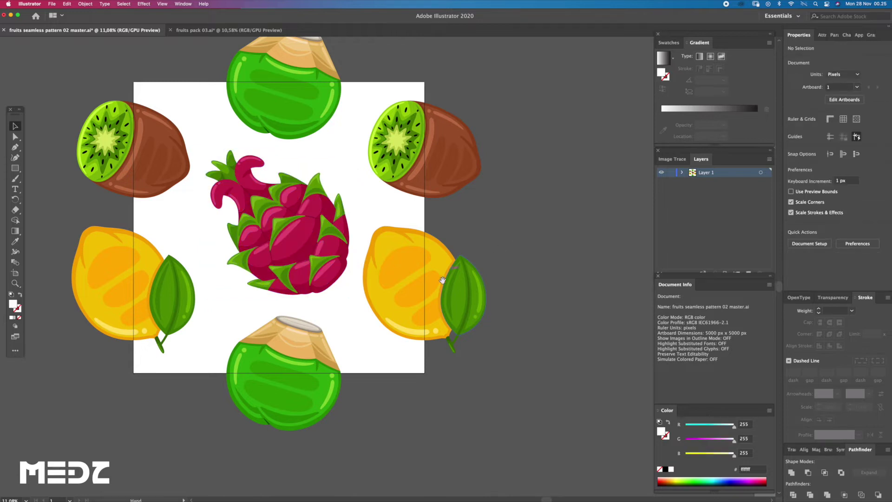
key(z)
scroll(549, 281, down, 2)
key(a)
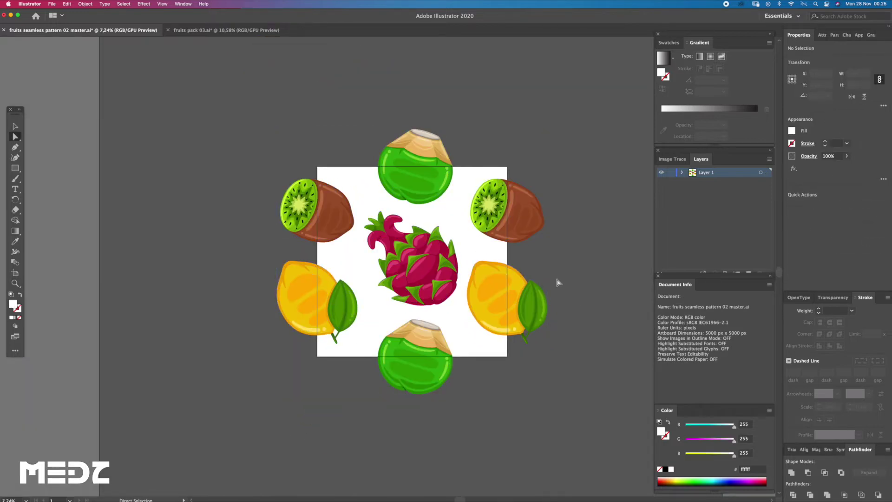
key(v)
scroll(446, 303, up, 3)
scroll(483, 305, up, 2)
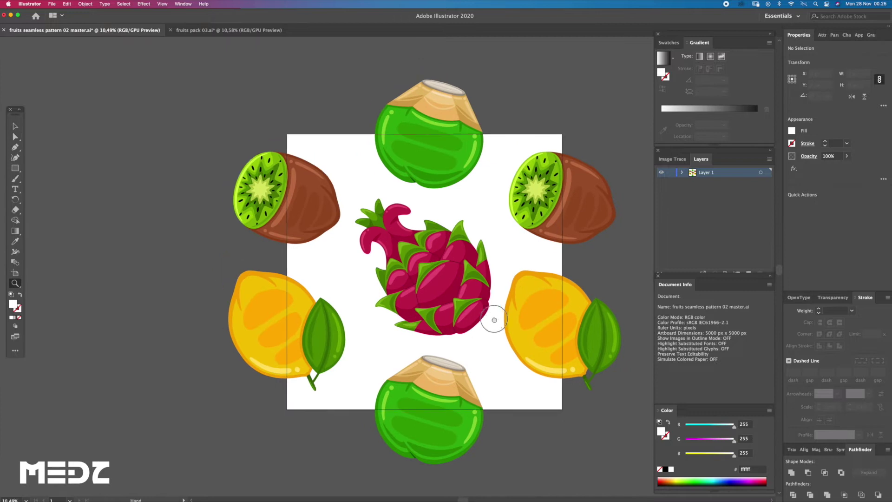
double_click(462, 302)
double_click(529, 461)
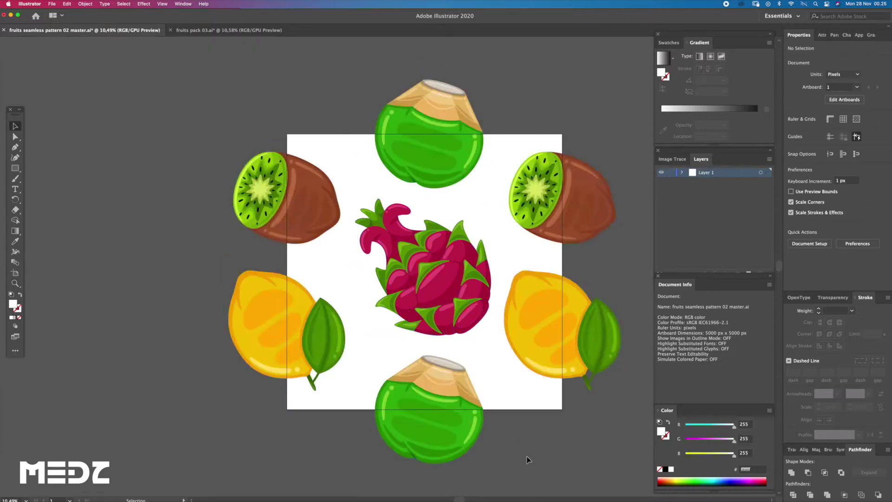
click(461, 308)
Tilt the dragon fruit slightly and zoom in on the pattern tile
key(r)
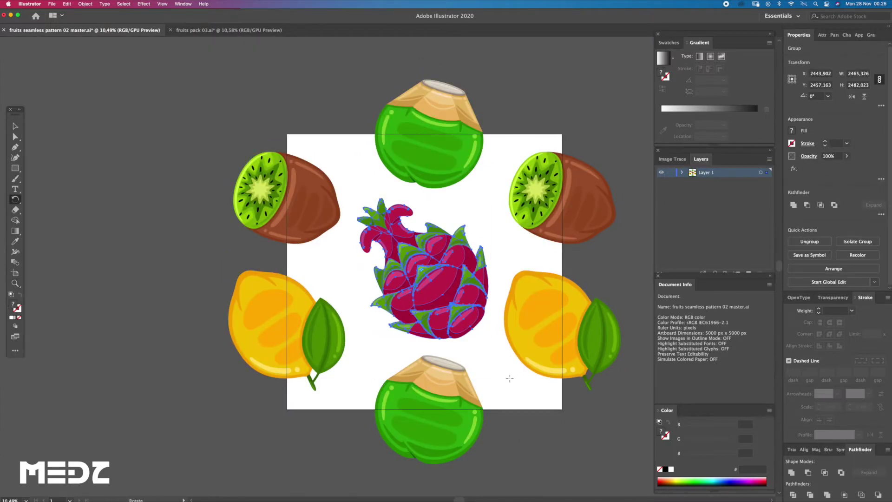
drag(508, 379, 478, 306)
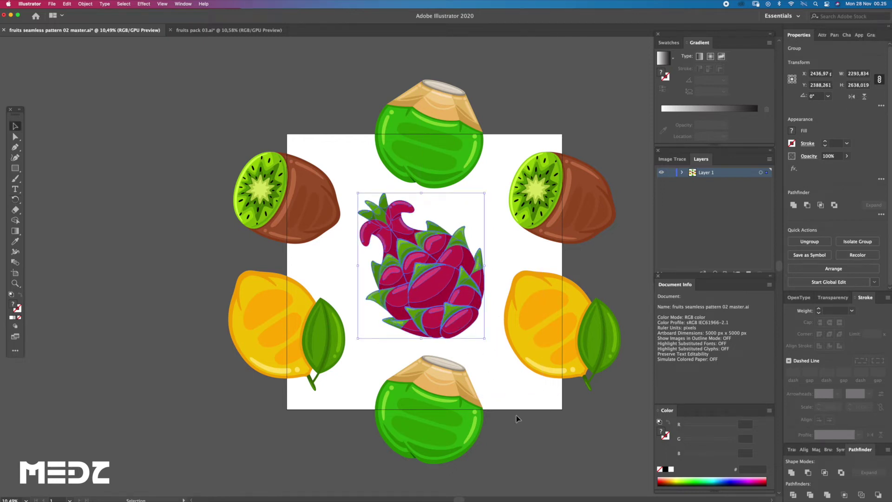
click(534, 429)
key(z)
mouse_move(542, 436)
mouse_down()
mouse_move(524, 333)
mouse_move(514, 348)
mouse_move(505, 329)
mouse_up()
key(a)
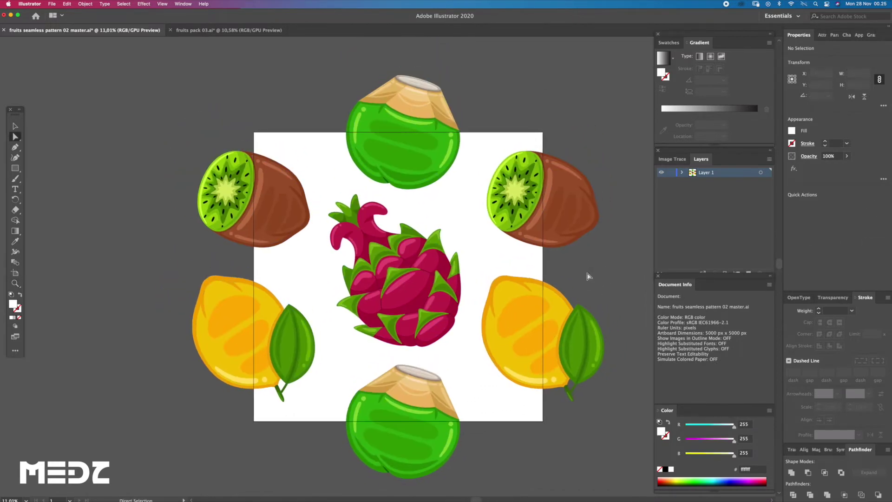
scroll(520, 226, down, 1)
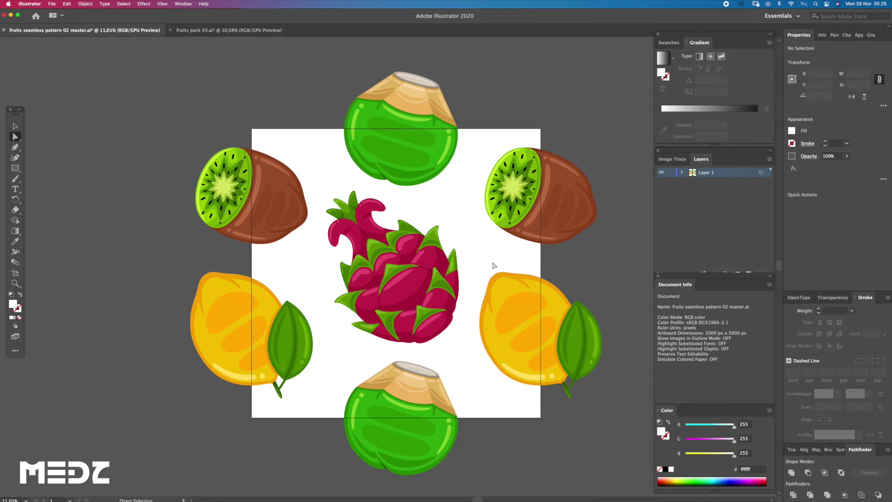
In fruits pack 03.ai, select the pear's left leaf, then return to the pattern master
click(251, 31)
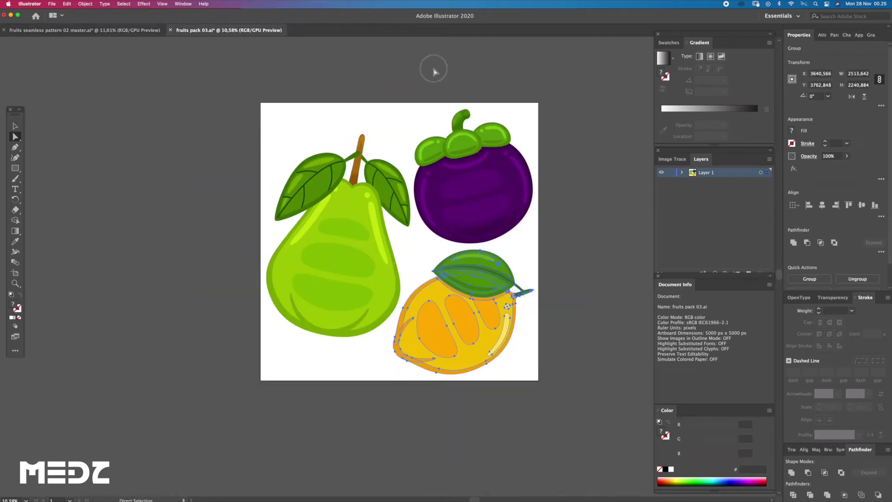
key(ctrl+a)
scroll(351, 194, up, 3)
key(v)
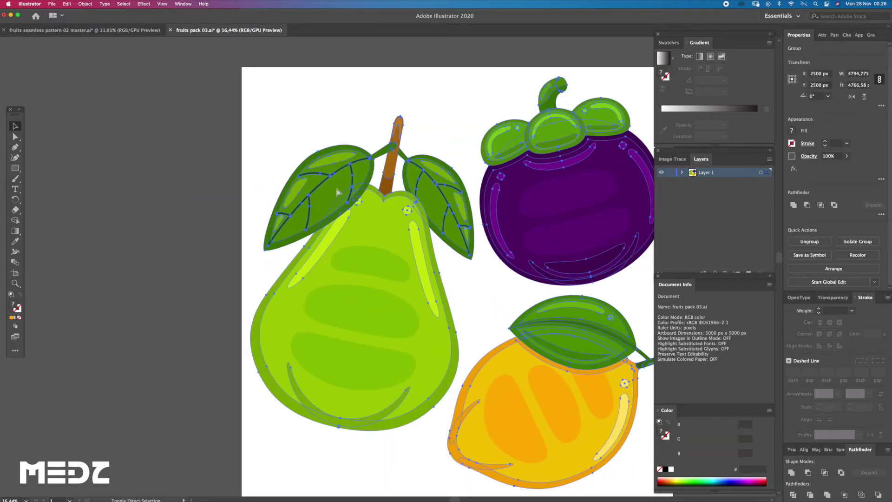
drag(370, 174, 268, 118)
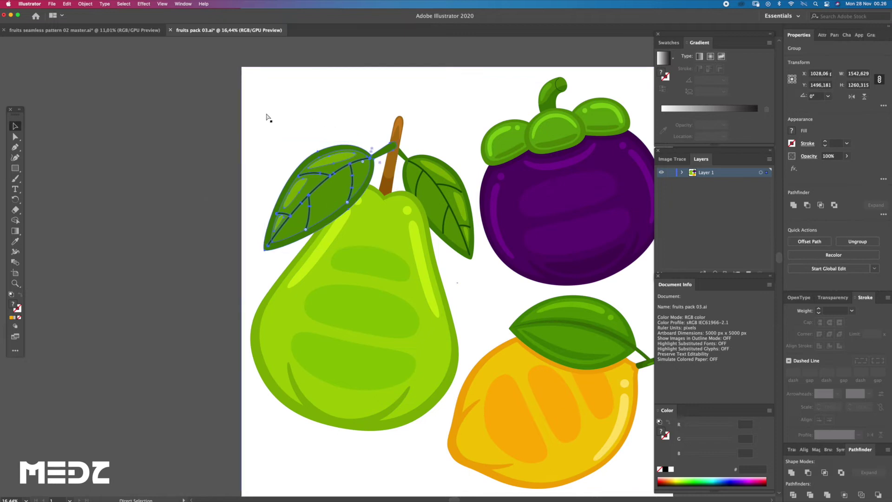
click(135, 31)
scroll(424, 234, up, 3)
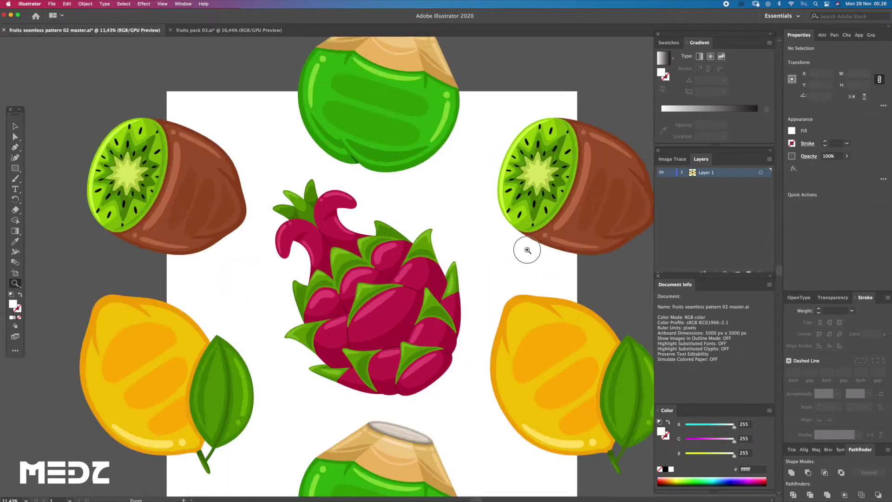
Paste the pear leaf, shrink it and place it at the dragon fruit's upper right
key(super+v)
drag(422, 285, 470, 261)
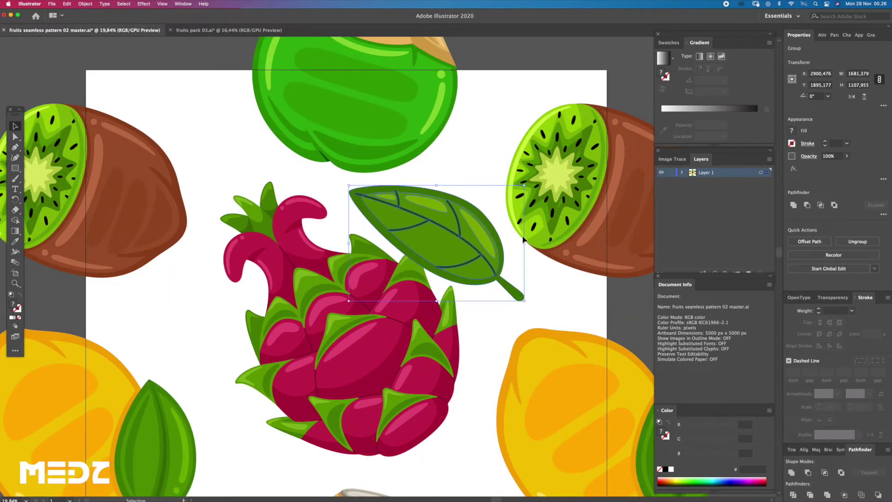
mouse_move(525, 186)
mouse_down()
mouse_move(490, 215)
mouse_move(546, 283)
mouse_up()
key(r)
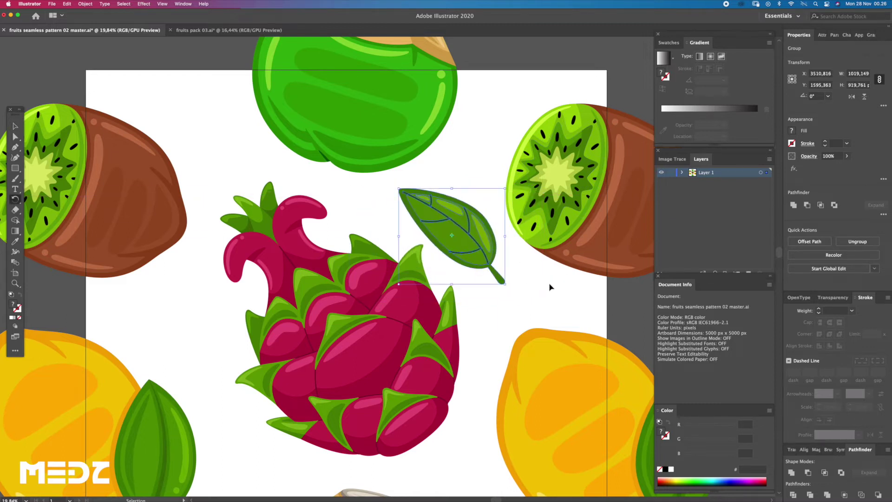
key(v)
drag(500, 254, 501, 250)
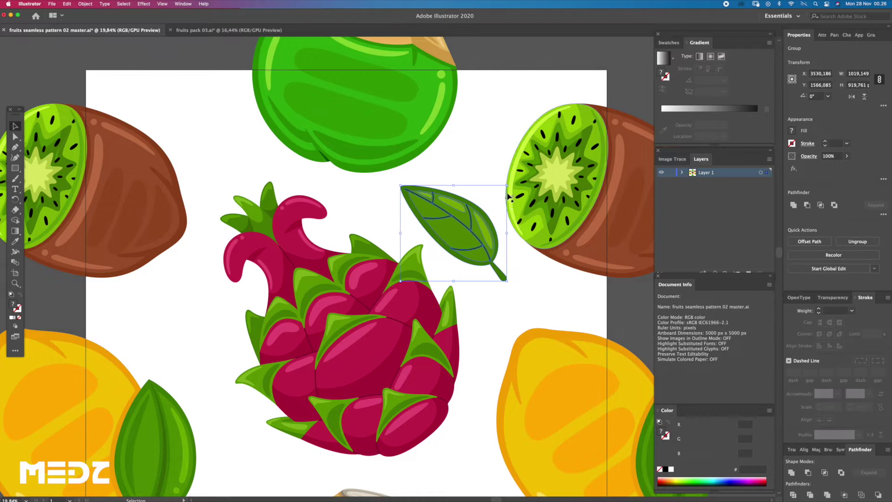
click(493, 158)
Copy the leaf to the dragon fruit's lower left, turned about 90° and nudged down
scroll(507, 176, down, 3)
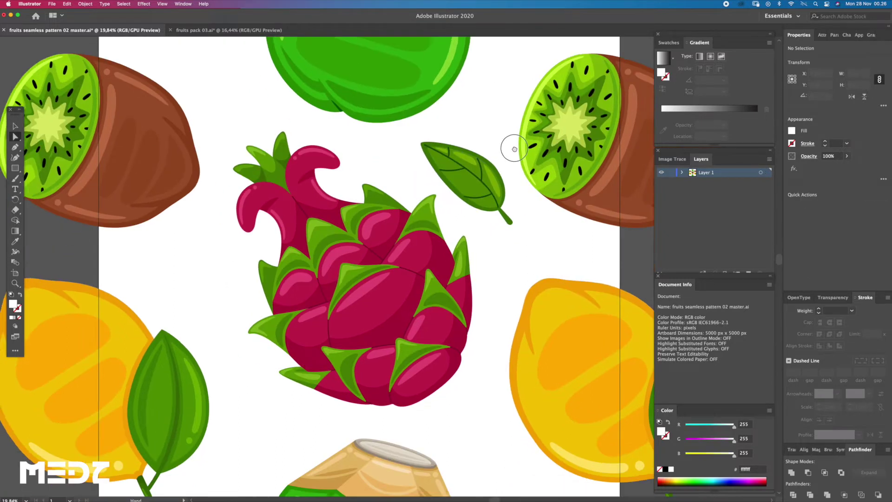
drag(510, 158, 317, 399)
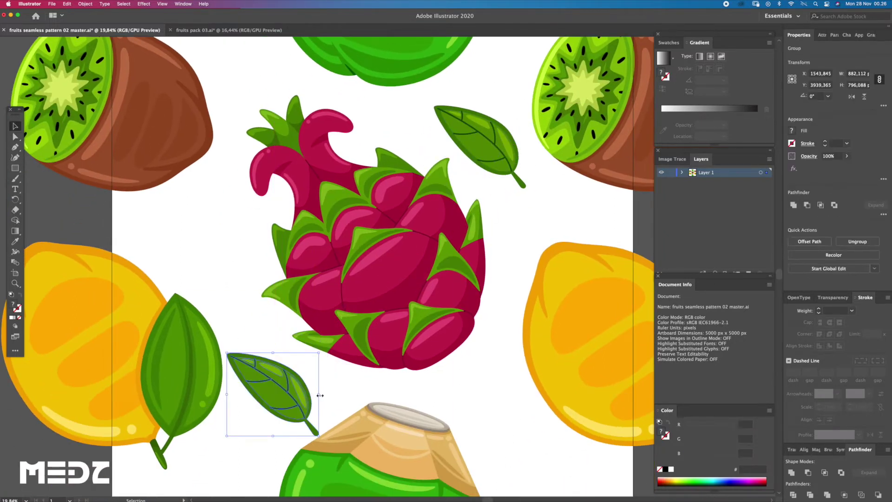
key(r)
drag(346, 408, 281, 334)
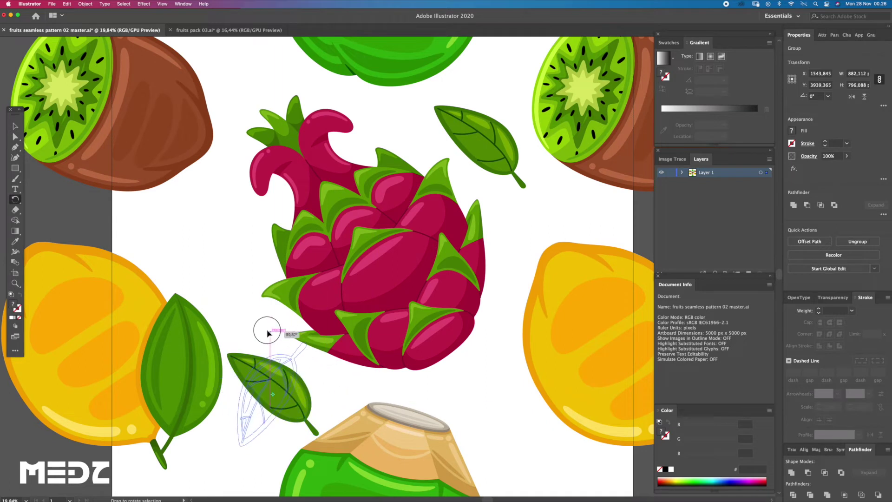
scroll(350, 369, down, 3)
key(v)
mouse_move(311, 376)
mouse_down()
mouse_move(312, 395)
mouse_move(329, 377)
mouse_up()
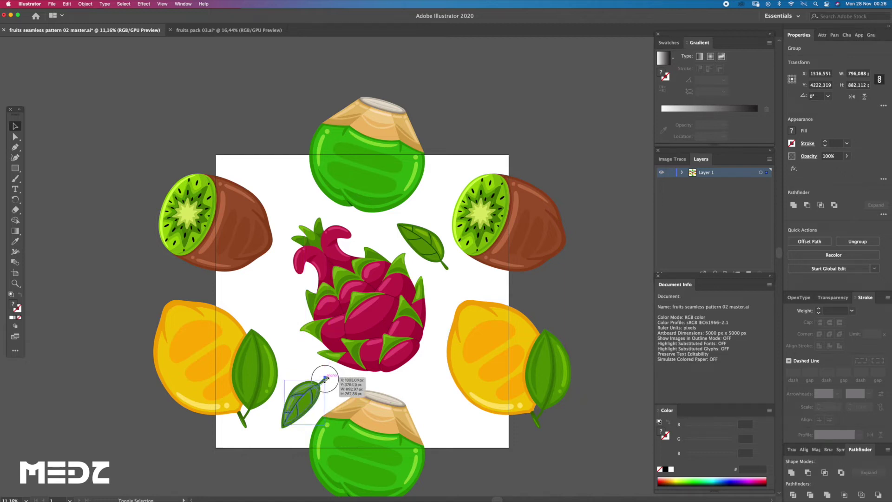
Make a rotated copy of the bottom-left leaf at the bottom right, tilted more upright
click(371, 384)
click(303, 392)
key(r)
mouse_move(304, 395)
mouse_down()
mouse_move(510, 390)
mouse_move(434, 354)
mouse_up()
key(v)
key(r)
drag(494, 413, 501, 419)
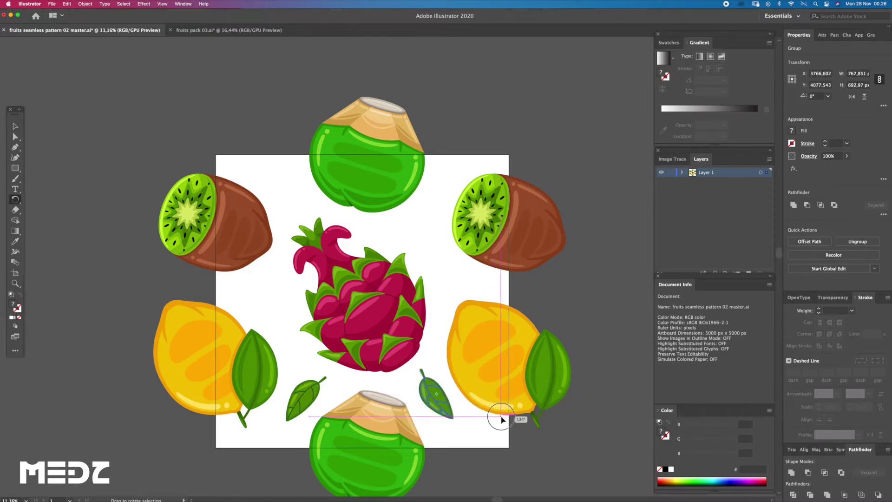
Rotate copies of both bottom leaves to the left and upper right of the dragon fruit
shift+click(310, 391)
key(r)
drag(430, 388, 235, 282)
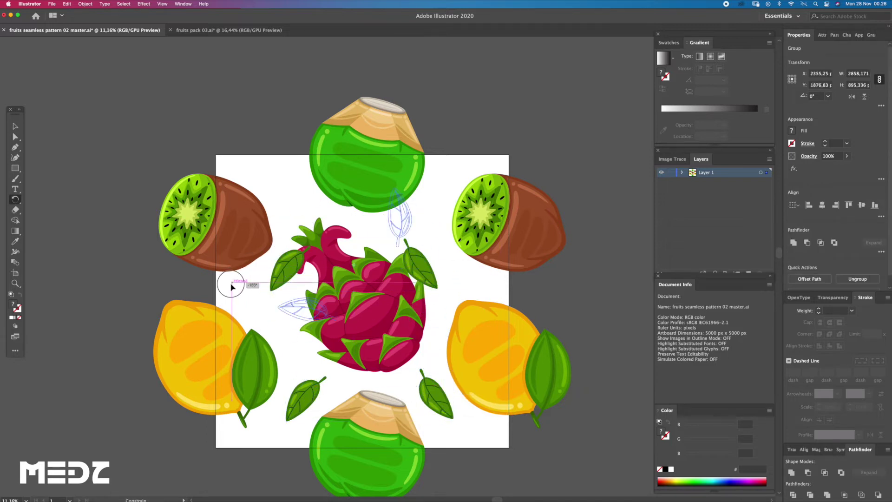
drag(235, 283, 230, 279)
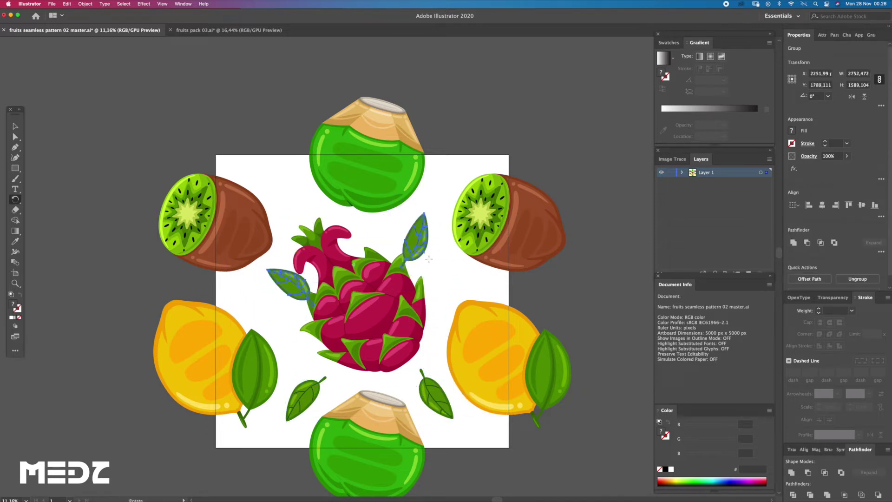
key(v)
Move the upper-right leaf up and right, move the left leaf down, then deselect everything
drag(420, 251, 430, 230)
key(r)
mouse_move(287, 296)
mouse_down()
mouse_move(260, 310)
mouse_move(295, 306)
mouse_move(279, 299)
mouse_up()
scroll(279, 300, up, 1)
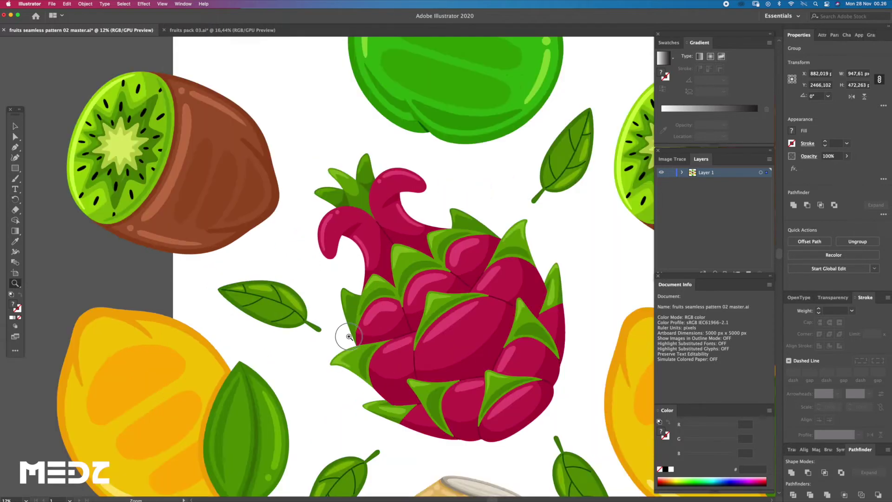
scroll(279, 299, up, 1)
key(v)
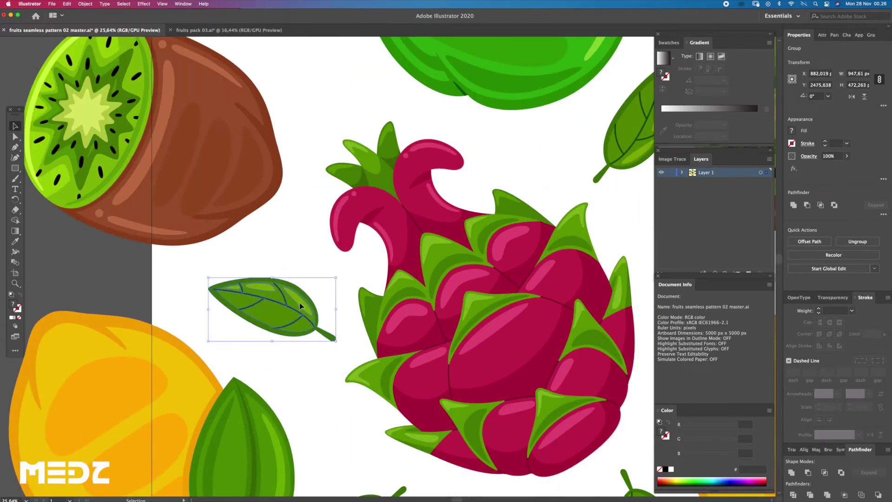
click(342, 249)
key(ctrl+a)
scroll(330, 251, down, 5)
key(ctrl+shift+a)
Copy a leaf to the tile's top-left, between the kiwi and top coconut, and rotate it clockwise
key(a)
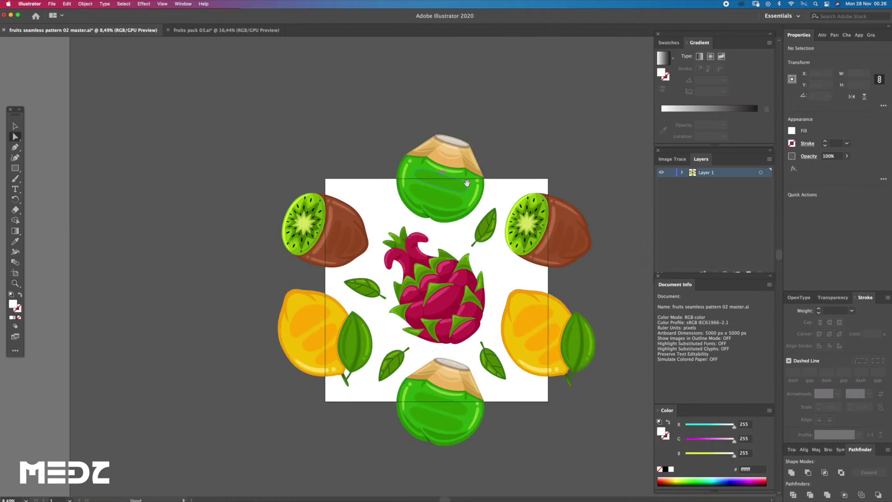
scroll(451, 195, down, 2)
scroll(450, 195, right, 3)
drag(467, 222, 479, 221)
key(v)
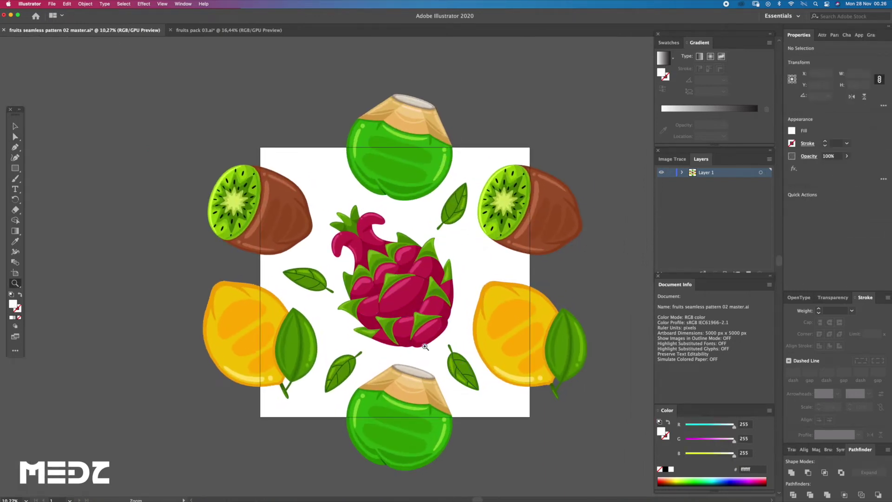
drag(440, 355, 458, 356)
key(v)
drag(261, 255, 331, 140)
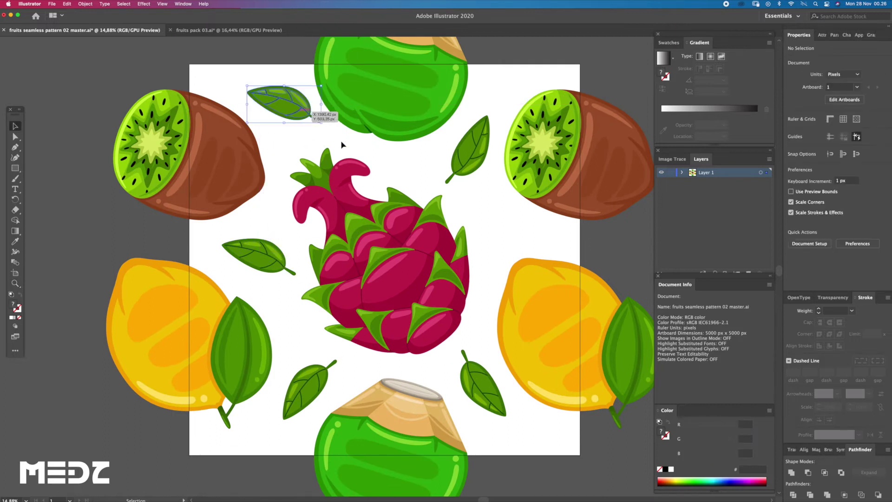
key(r)
mouse_move(404, 149)
mouse_down()
mouse_move(381, 213)
mouse_move(414, 218)
mouse_up()
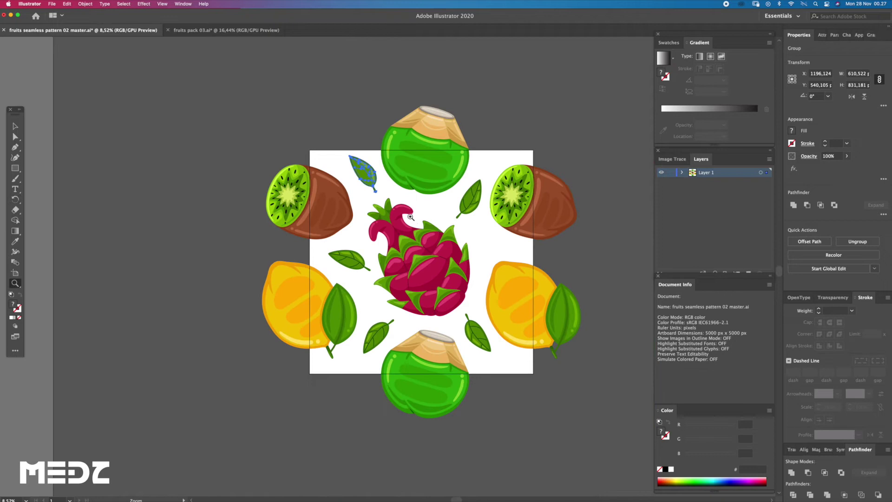
Fine-tune the top-left leaf's rotation slightly, then deselect it
scroll(376, 185, up, 5)
key(r)
drag(403, 209, 377, 196)
key(v)
click(353, 92)
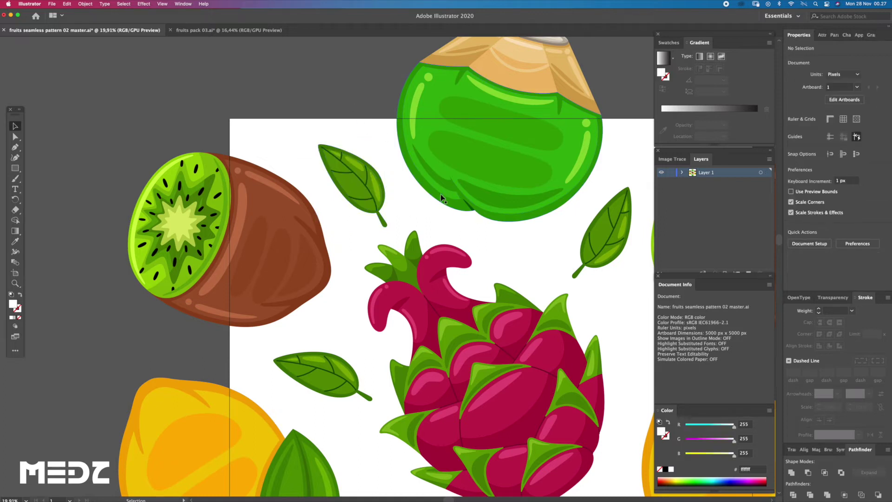
Move the top-left leaf up slightly
click(428, 172)
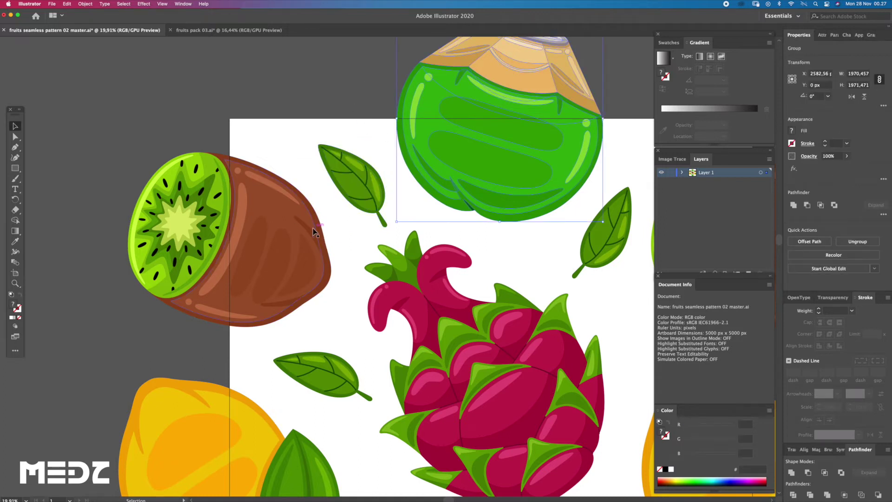
click(358, 93)
scroll(298, 178, right, 3)
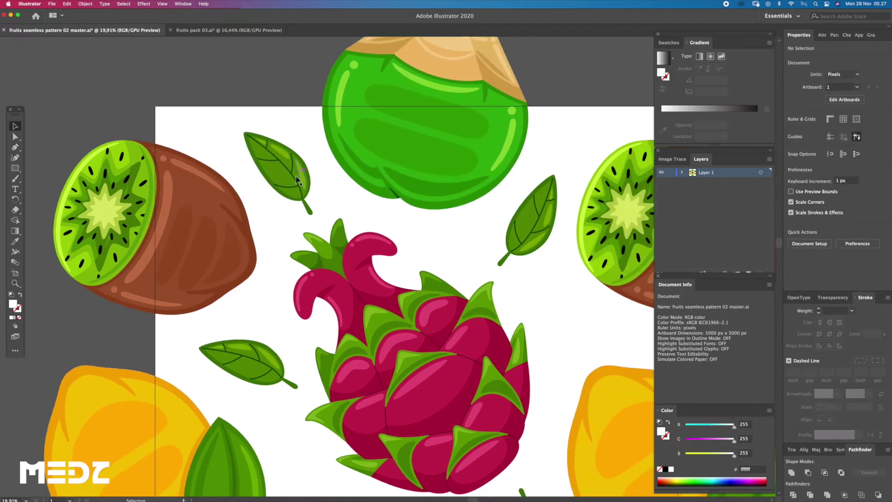
click(298, 183)
drag(293, 174, 289, 171)
click(409, 223)
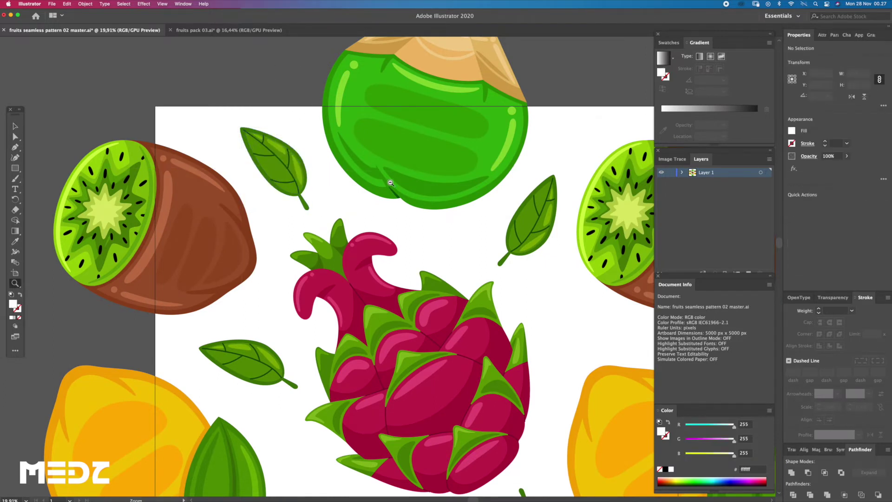
Rotate the leaf beside the right kiwi slightly counter-clockwise
scroll(419, 193, down, 3)
scroll(420, 193, up, 3)
key(v)
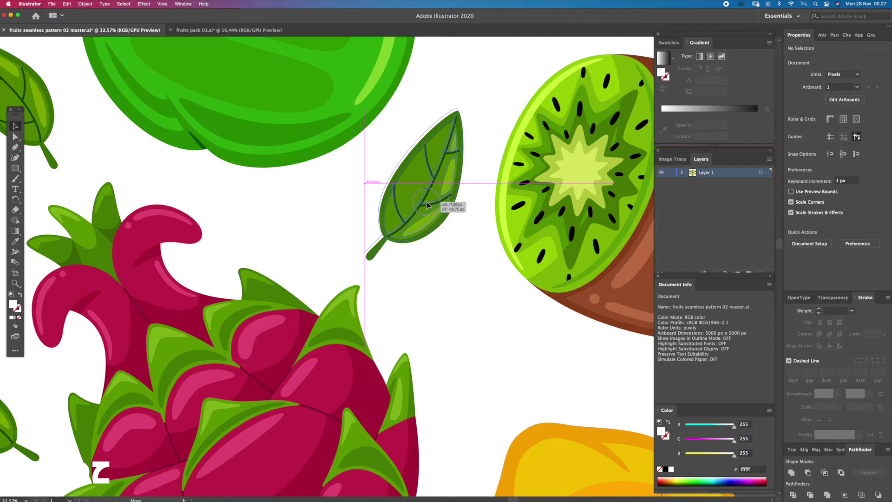
click(428, 207)
key(r)
drag(408, 319, 411, 308)
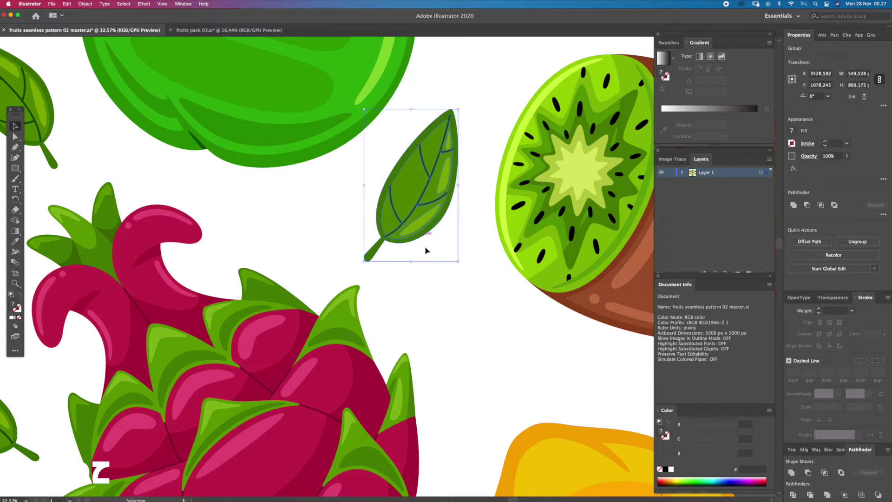
Delete the leaf to the left of the dragon fruit
key(z)
drag(424, 249, 379, 251)
click(444, 146)
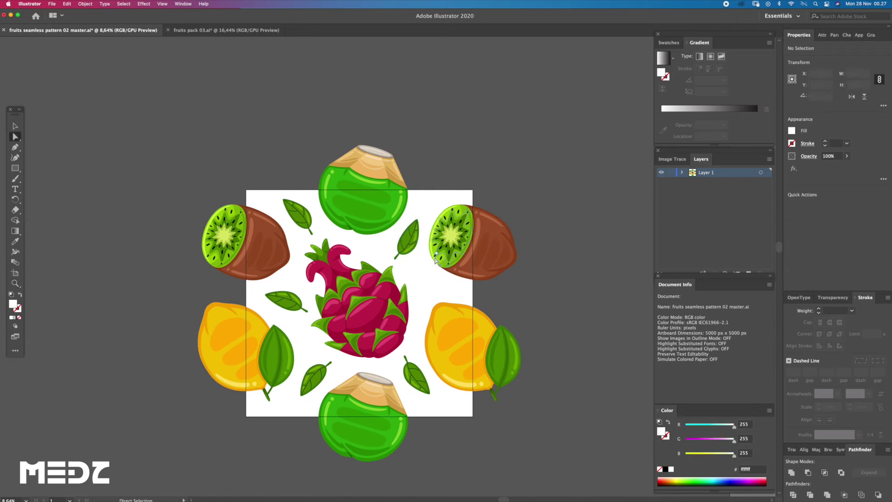
key(z)
scroll(424, 272, up, 2)
key(v)
click(251, 263)
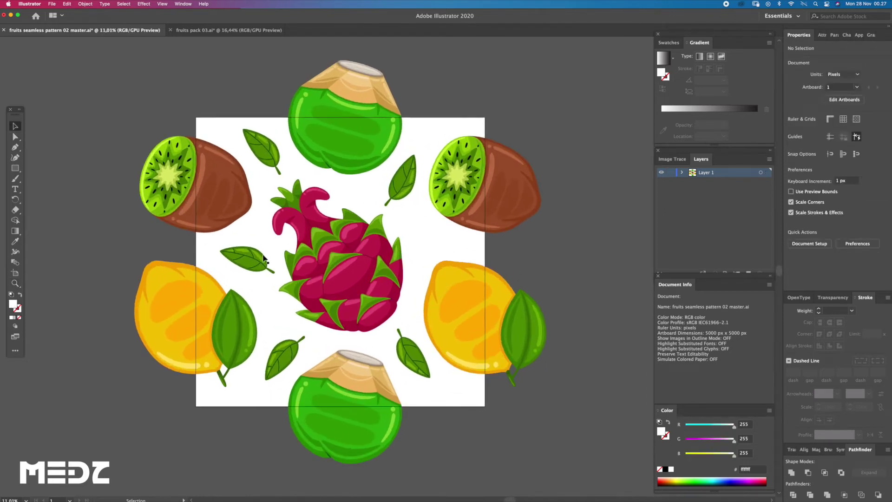
key(Delete)
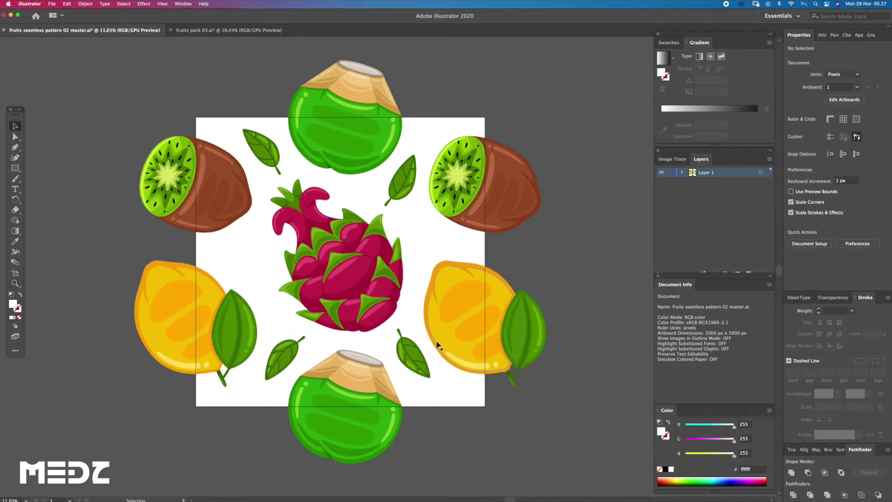
Zoom out to recentre the tile, then switch to the fruits seamless pattern 01 master document
key(z)
alt+click(391, 347)
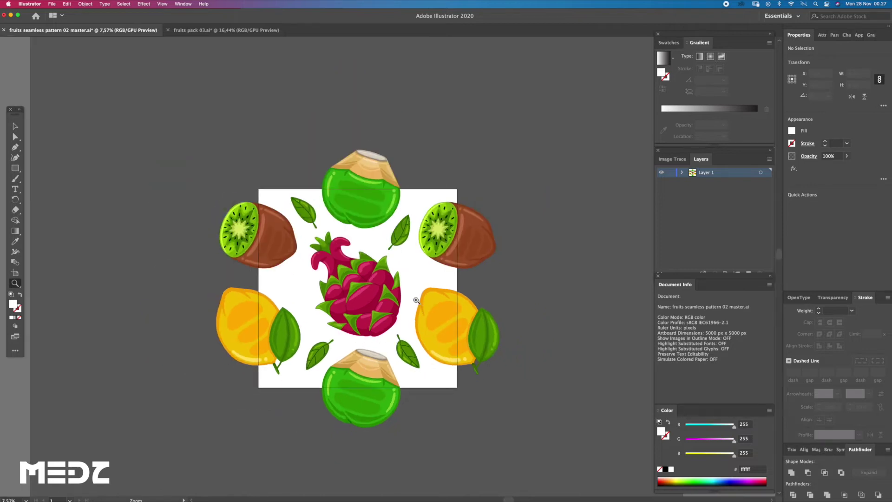
scroll(399, 309, up, 2)
scroll(416, 335, up, 2)
drag(451, 305, 456, 312)
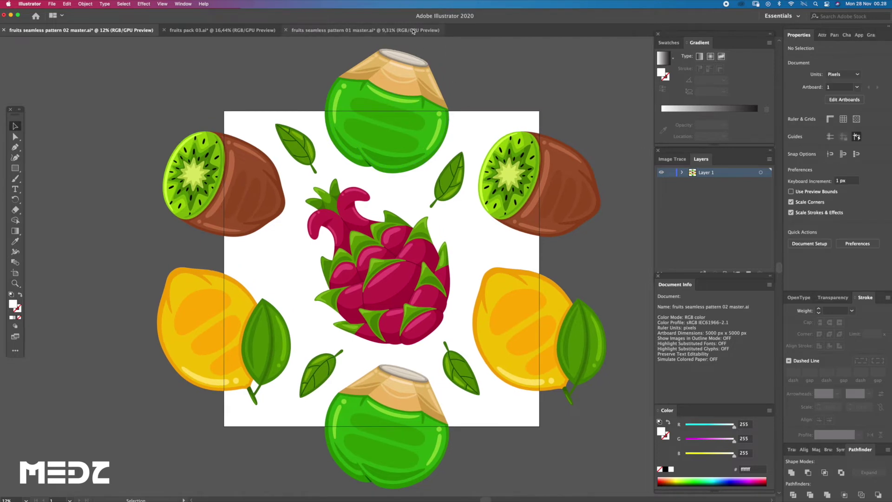
click(413, 31)
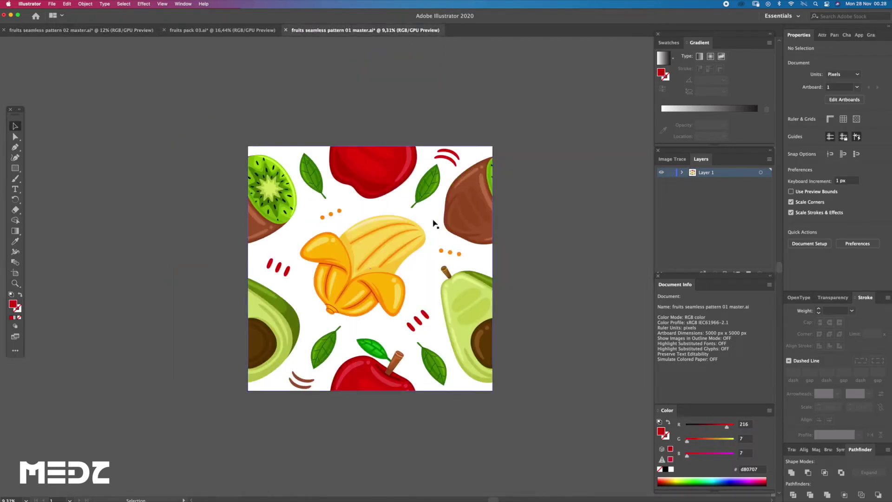
Group the red swoosh, red dashes, orange dots and brown swoosh accent marks in pattern 01
click(455, 156)
scroll(399, 250, up, 3)
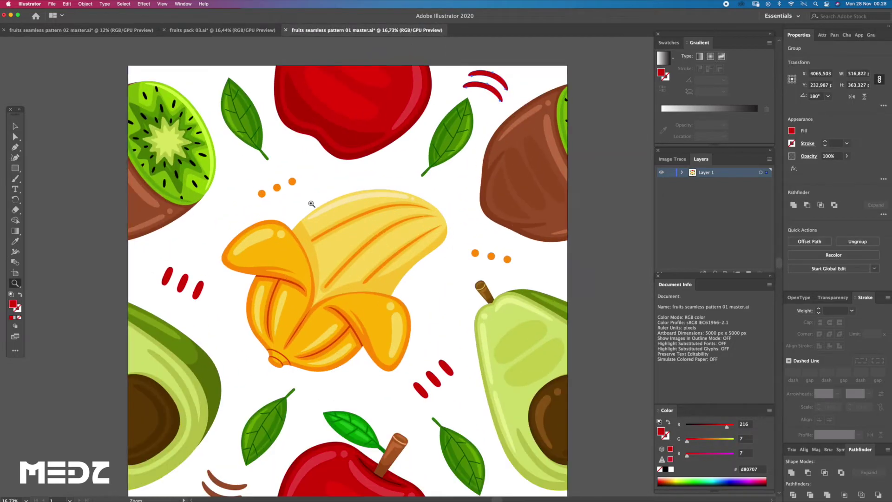
shift+click(182, 286)
shift+click(433, 377)
shift+click(486, 265)
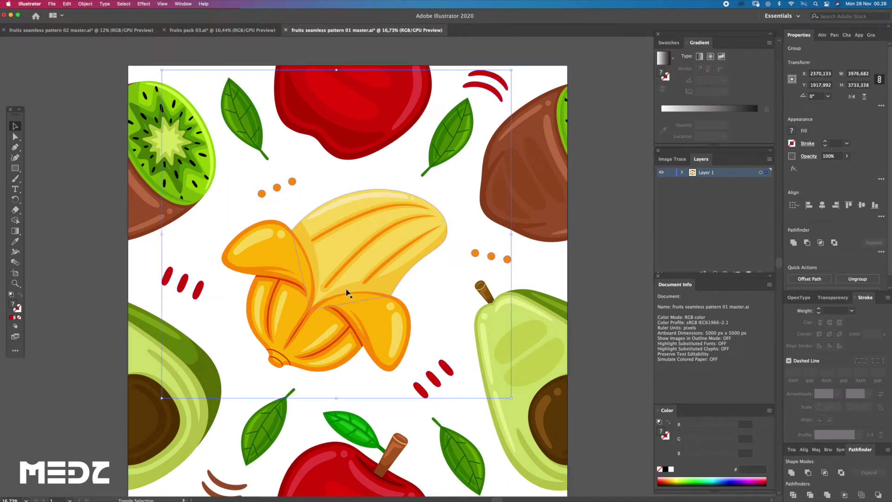
scroll(335, 259, down, 5)
shift+click(237, 389)
shift+click(290, 91)
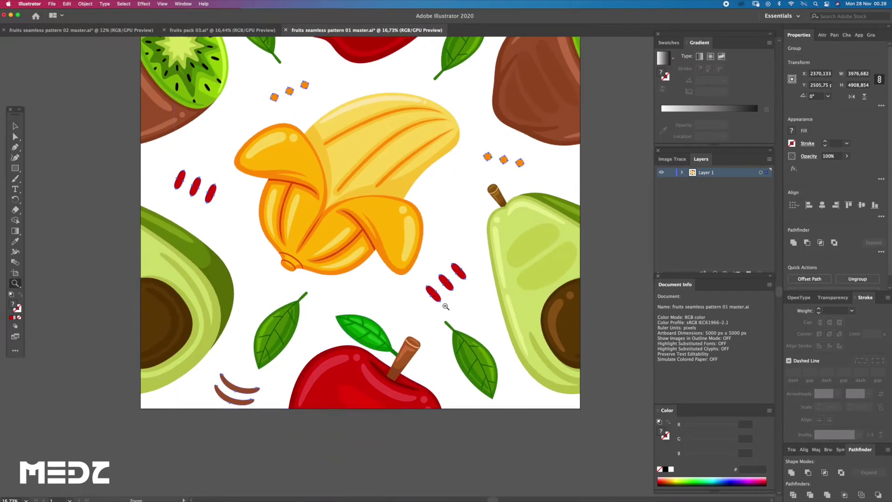
scroll(455, 304, down, 2)
key(v)
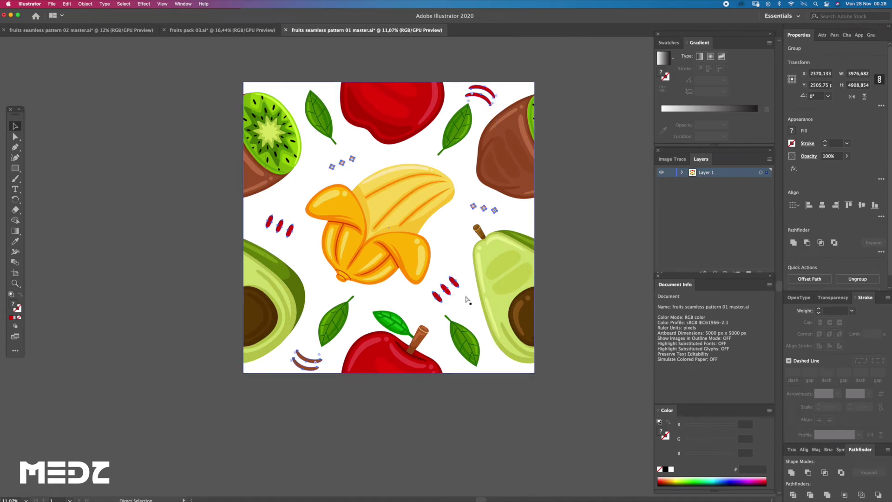
key(ctrl+g)
Paste the accent-mark group into the pattern 02 document and position it around the fruits
click(119, 30)
key(ctrl+v)
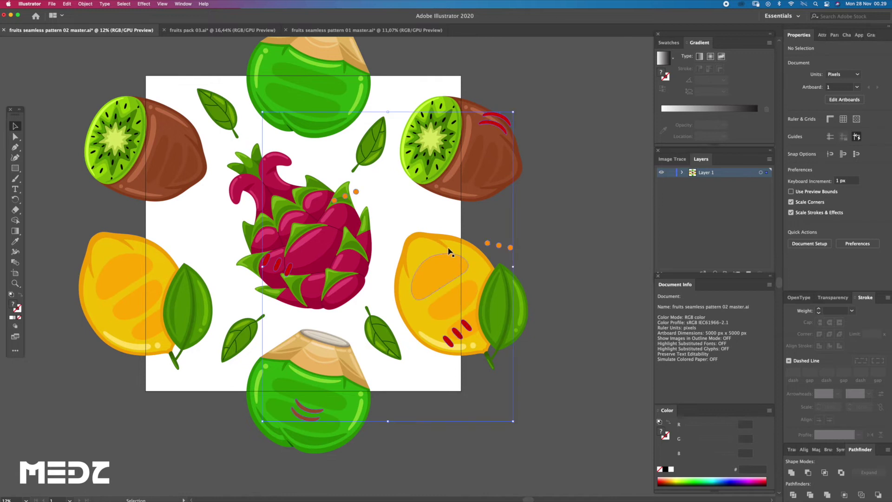
drag(487, 243, 409, 206)
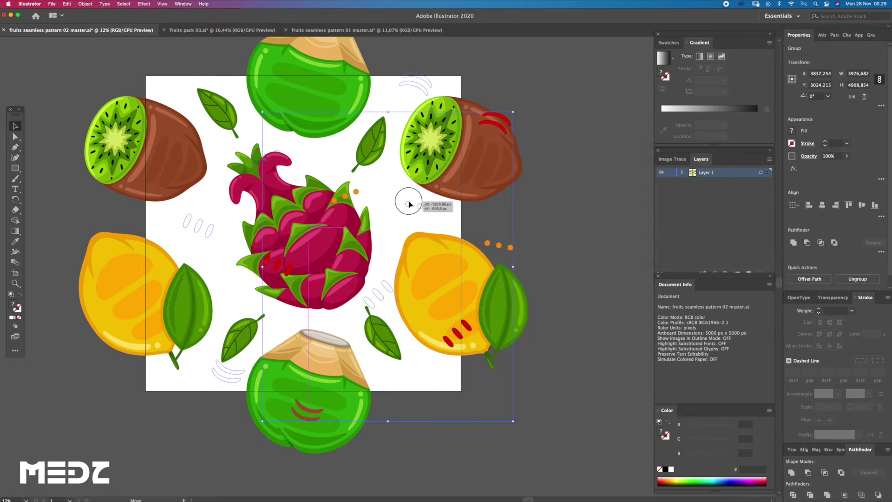
drag(409, 206, 411, 215)
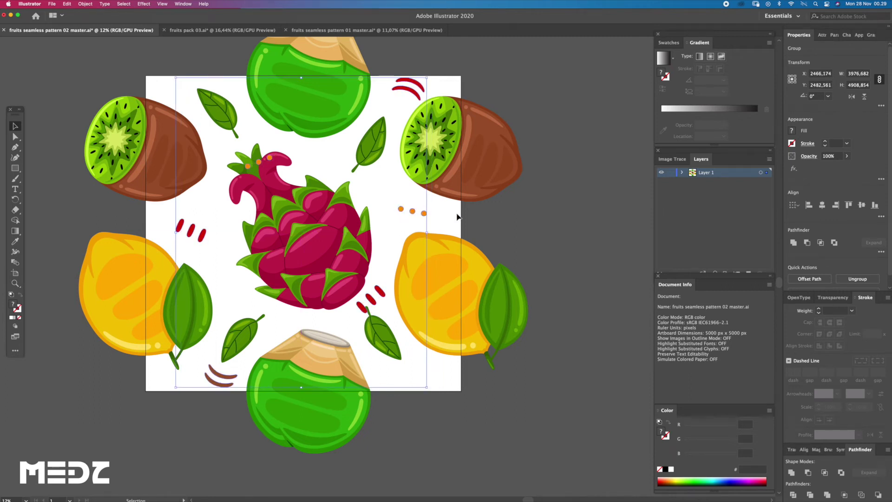
click(508, 224)
key(z)
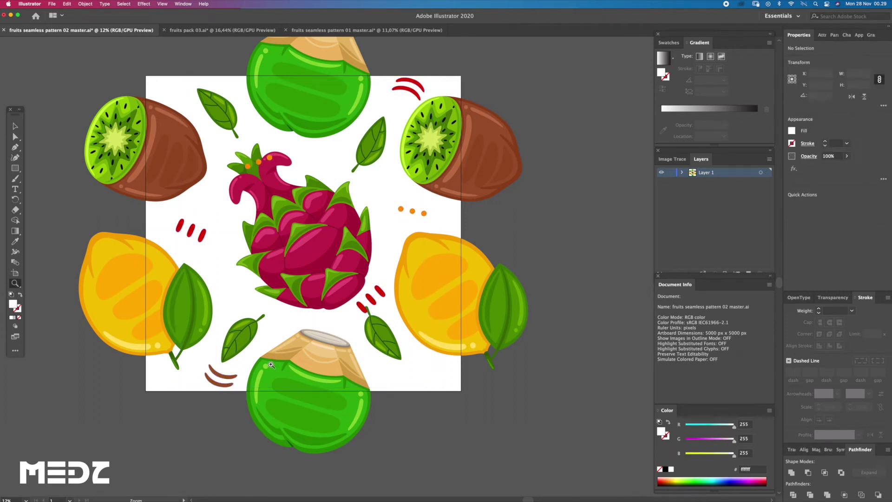
key(v)
click(424, 215)
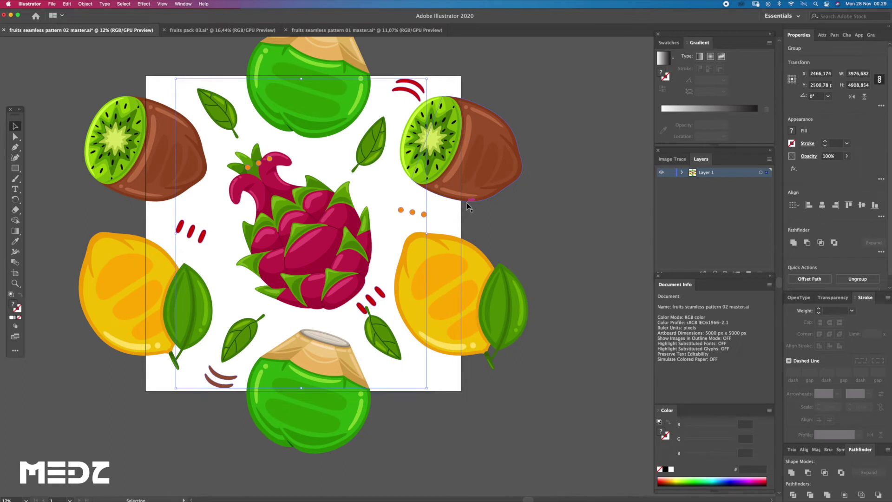
click(589, 255)
scroll(228, 237, up, 2)
Lasso-select the red dashes left of the dragon fruit and rotate them to lie horizontally
key(q)
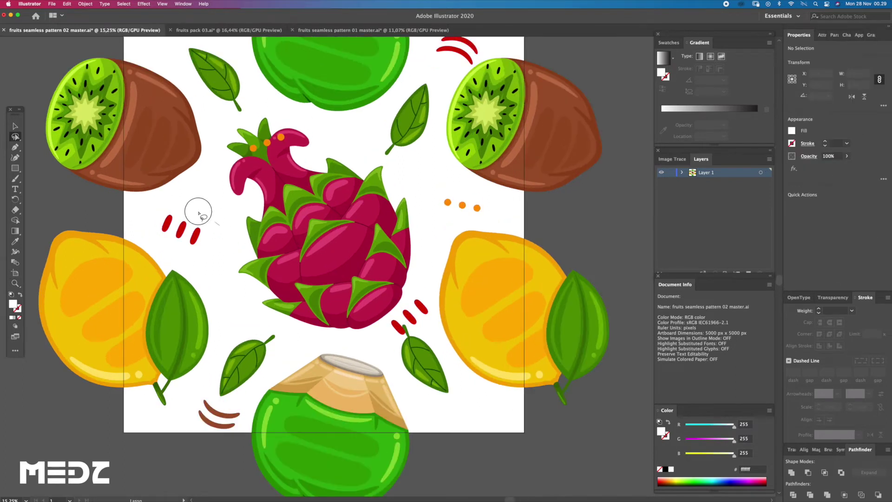
drag(209, 258, 200, 225)
key(v)
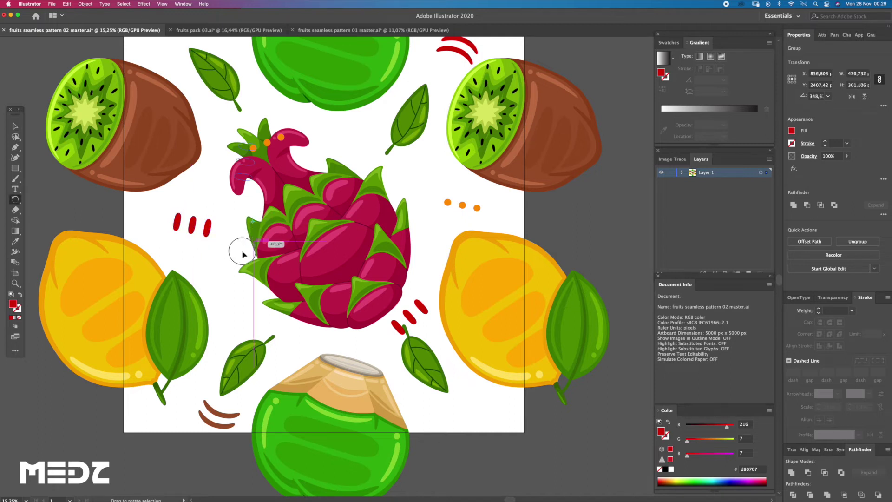
drag(242, 255, 220, 219)
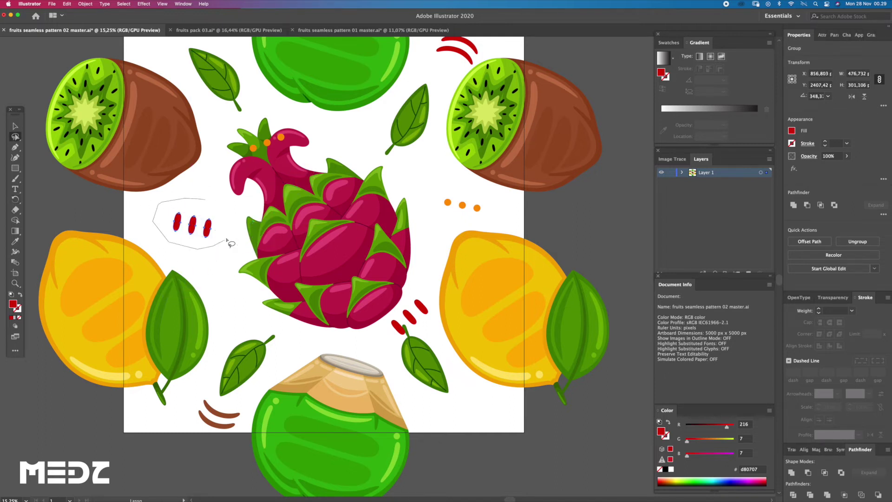
drag(194, 163, 248, 212)
drag(297, 200, 321, 242)
key(r)
mouse_move(250, 281)
mouse_down()
mouse_move(329, 259)
mouse_move(238, 182)
mouse_up()
Move the leaf right of the coconut down and right, then rotate it to a new angle
key(v)
click(399, 353)
drag(388, 339, 404, 363)
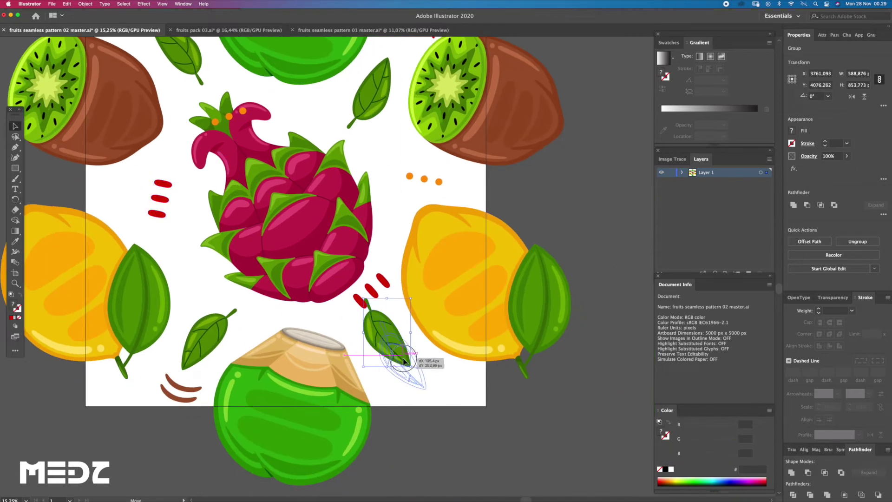
key(r)
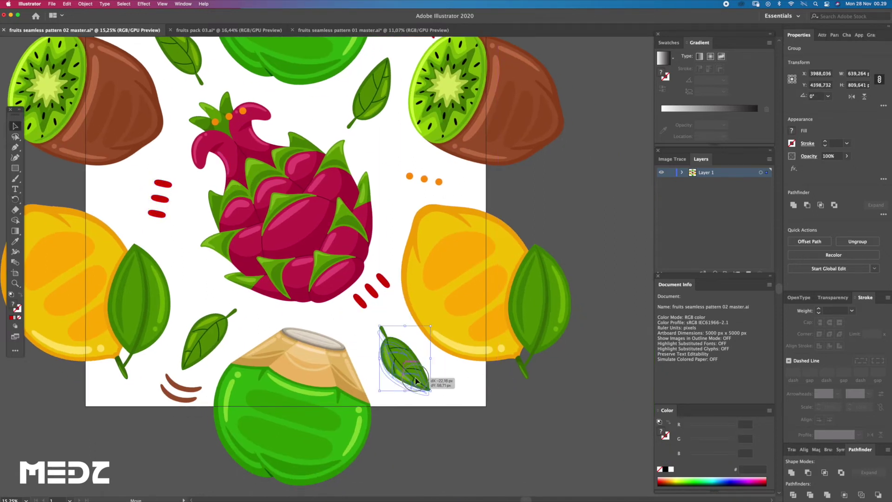
drag(416, 381, 418, 382)
Zoom in and move the red dashes near the lemon down and right into a new spot
key(ctrl+shift+a)
key(z)
click(392, 285)
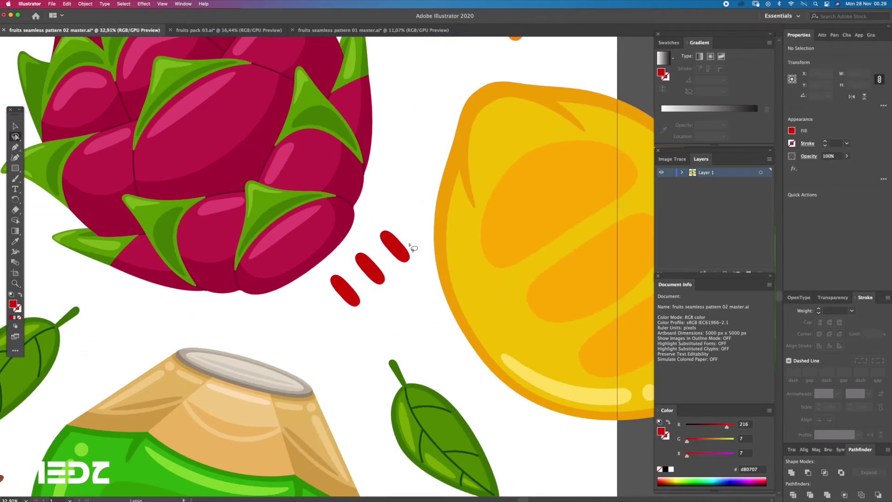
key(v)
drag(424, 268, 401, 288)
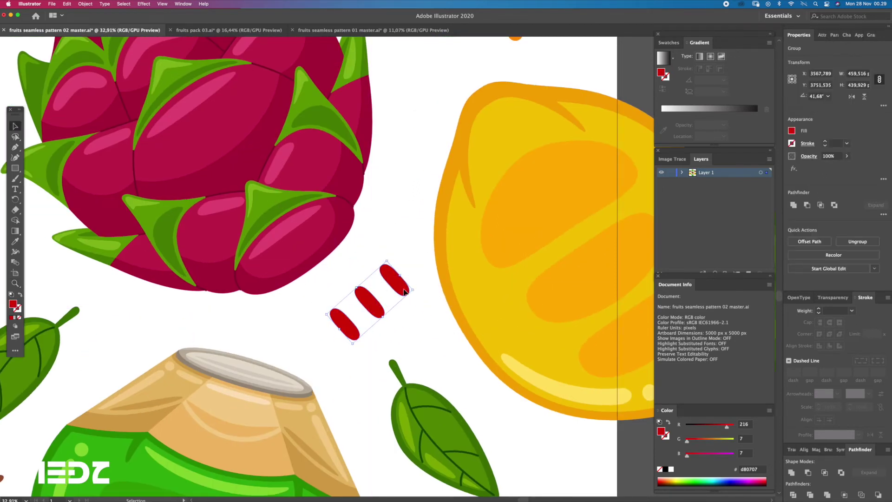
drag(401, 288, 430, 283)
key(z)
alt+click(383, 289)
alt+click(383, 290)
Nudge those red dashes slightly left and down, then deselect them
key(q)
click(500, 408)
scroll(450, 305, up, 3)
mouse_move(367, 277)
mouse_down()
mouse_move(421, 286)
mouse_move(420, 275)
mouse_up()
key(v)
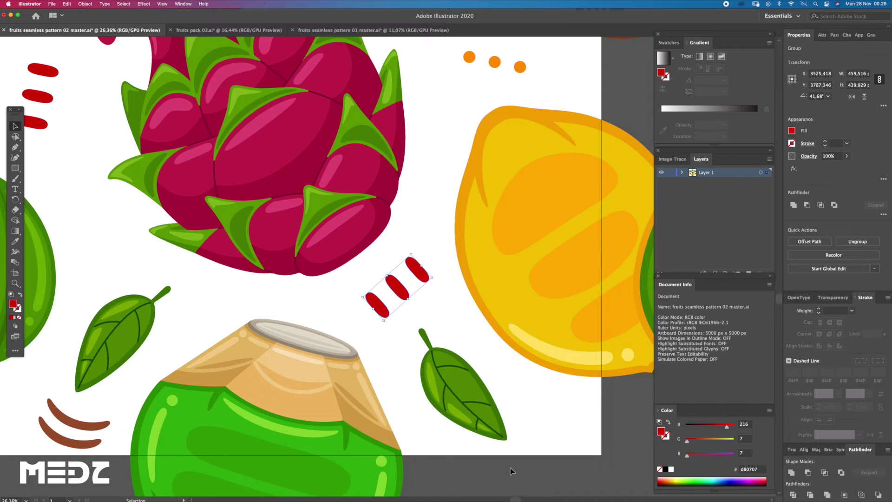
click(506, 463)
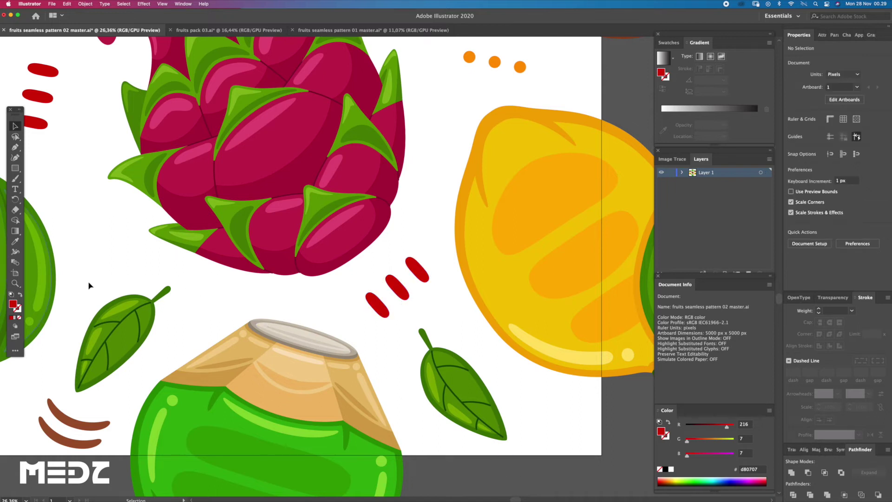
Tilt the leaf beside the coconut slightly counter-clockwise and shift it a little left
key(q)
scroll(484, 302, down, 3)
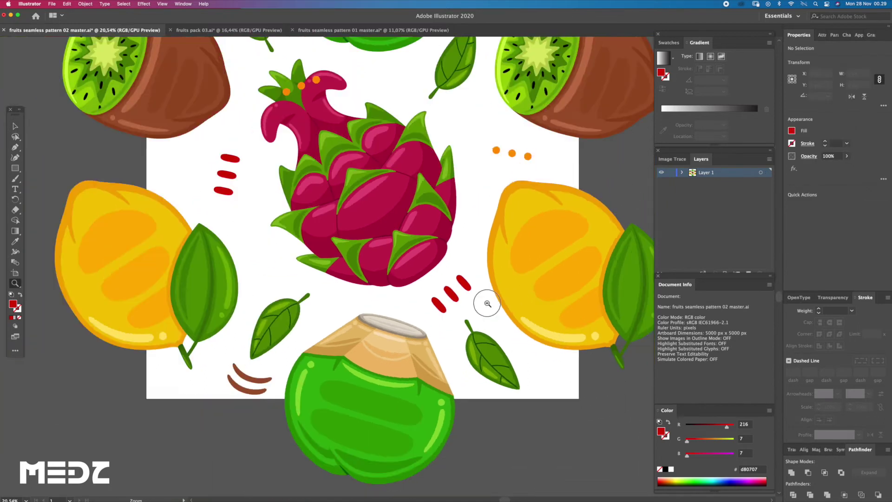
scroll(498, 308, up, 3)
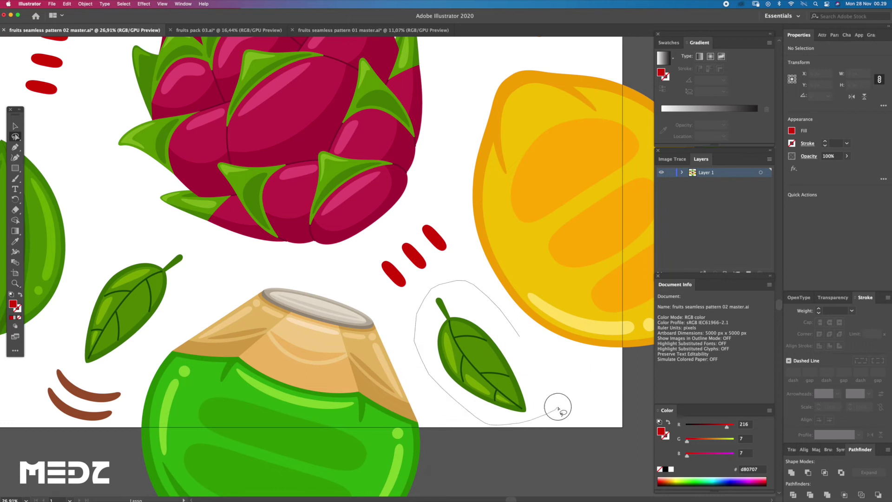
drag(560, 411, 558, 408)
key(r)
drag(518, 388, 567, 423)
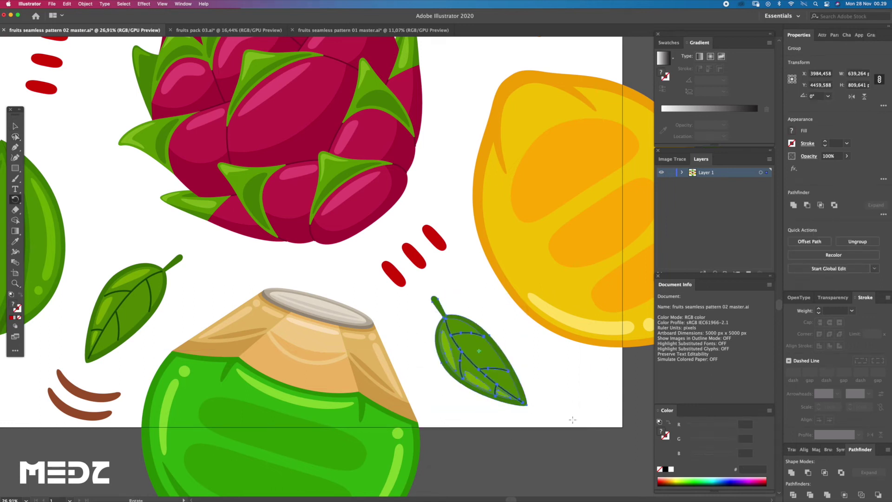
drag(517, 388, 517, 388)
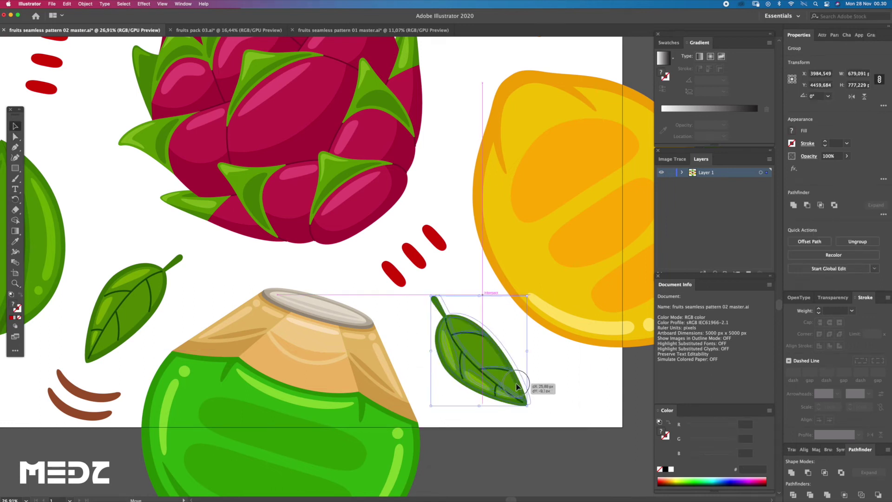
click(534, 444)
Move the leaf left of the coconut up slightly, then zoom out to view the whole tile
key(z)
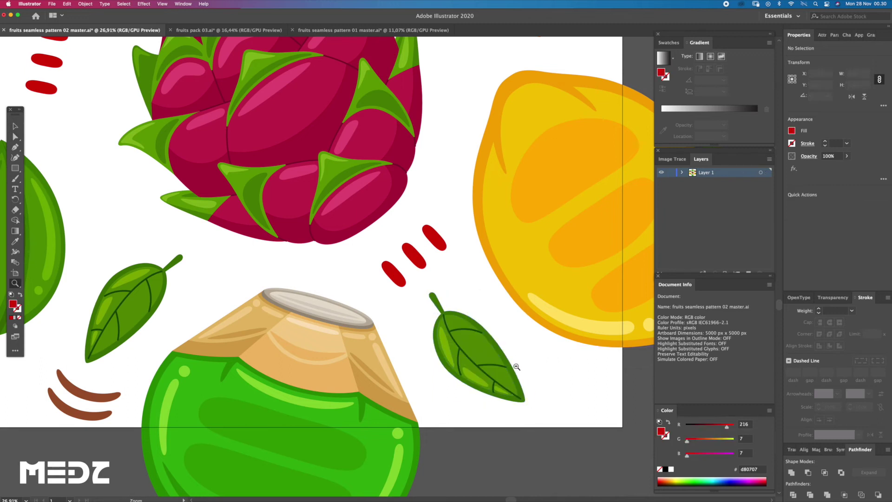
alt+click(460, 347)
key(v)
click(332, 338)
scroll(344, 325, up, 3)
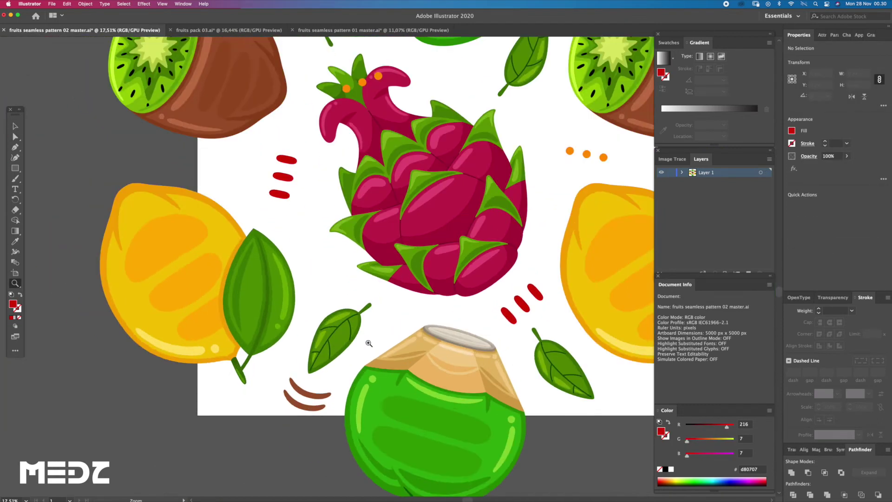
drag(343, 350, 345, 344)
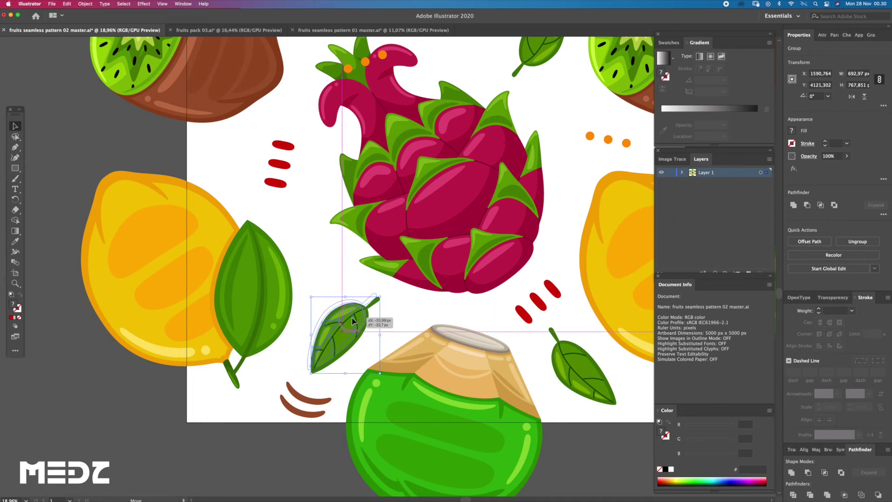
click(321, 404)
click(332, 442)
key(z)
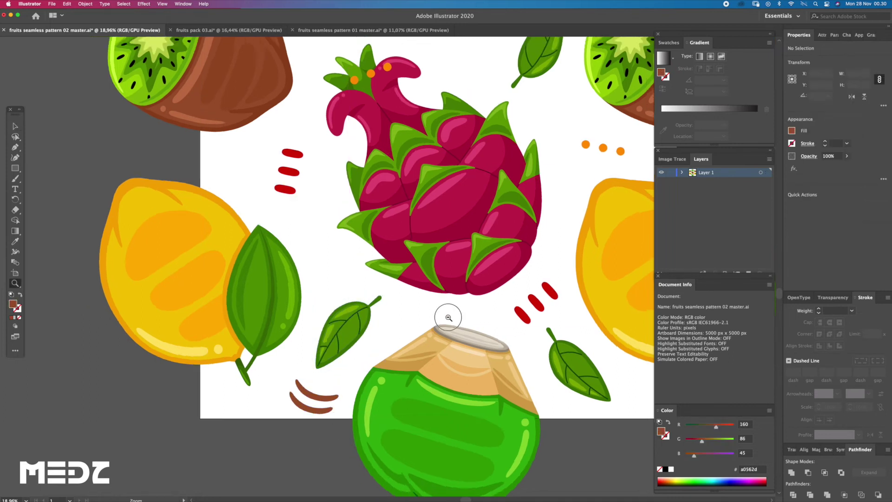
alt+click(483, 324)
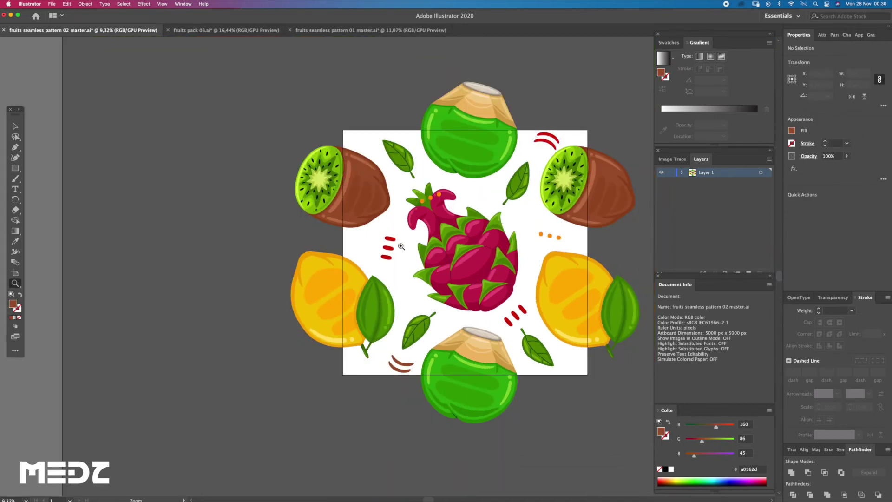
Shift the red curved lines at the top right slightly up and left
scroll(558, 271, right, 3)
key(v)
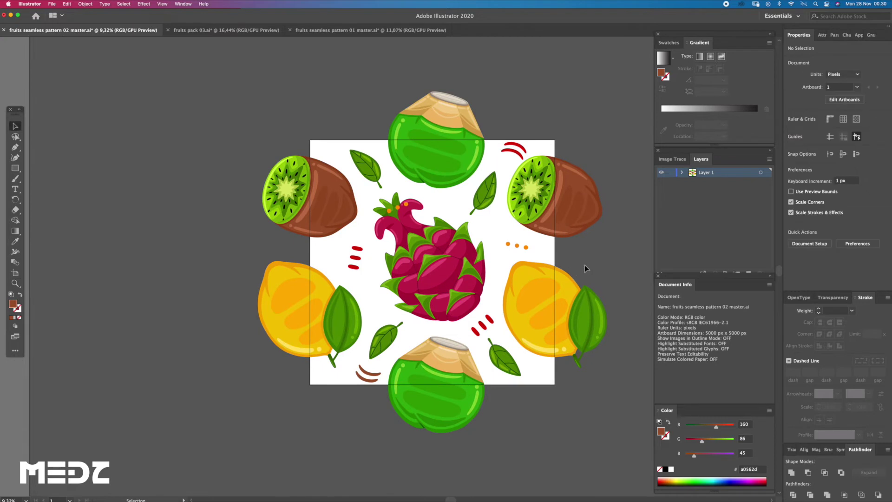
scroll(577, 282, up, 2)
key(z)
scroll(527, 291, up, 1)
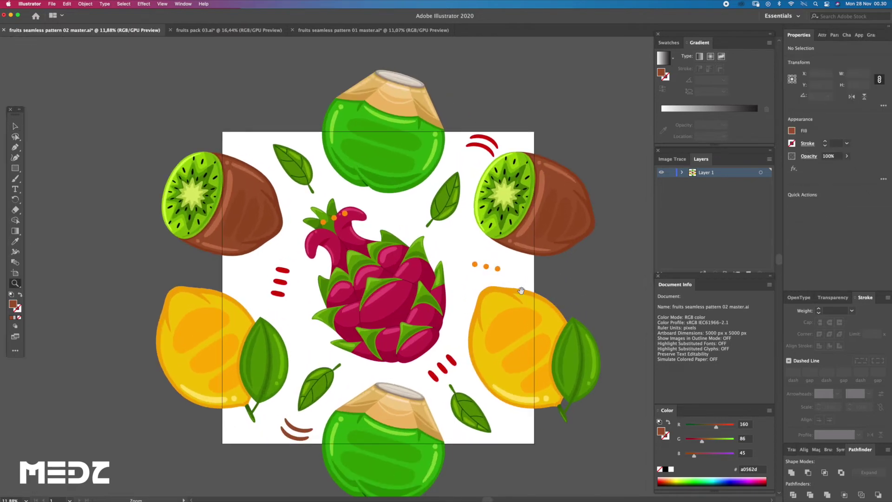
scroll(523, 287, left, 2)
scroll(522, 287, up, 1)
key(v)
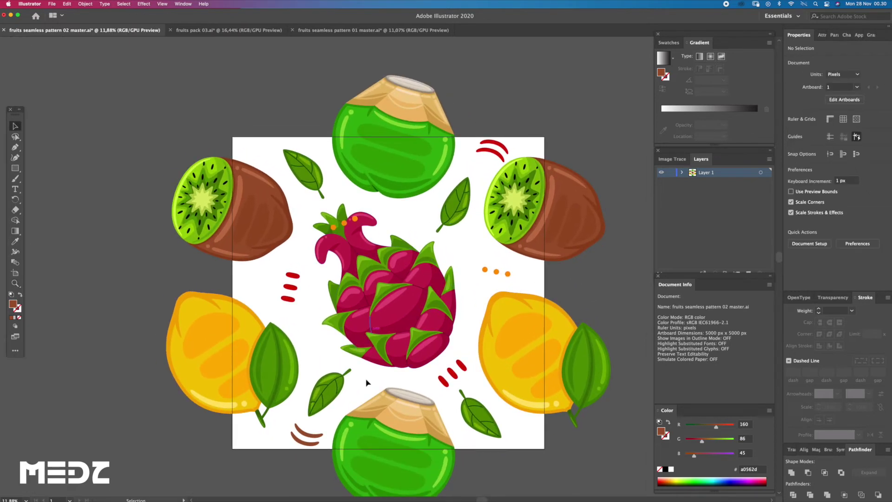
click(316, 439)
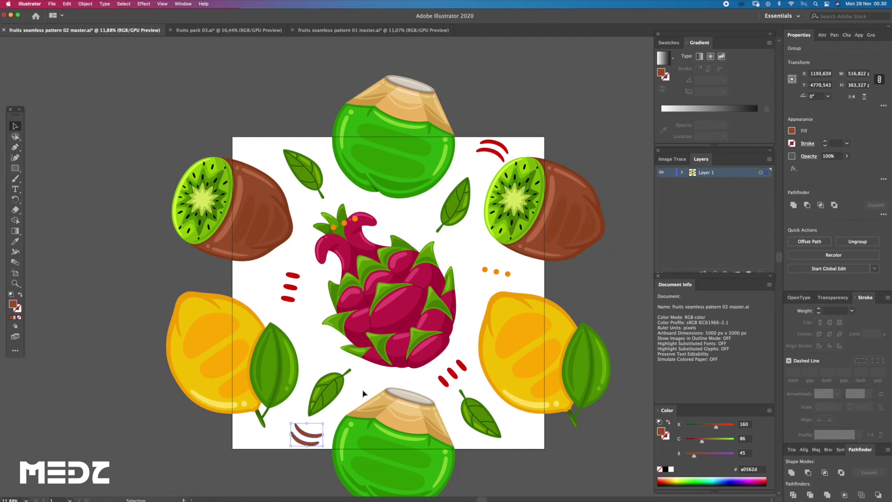
shift+click(499, 153)
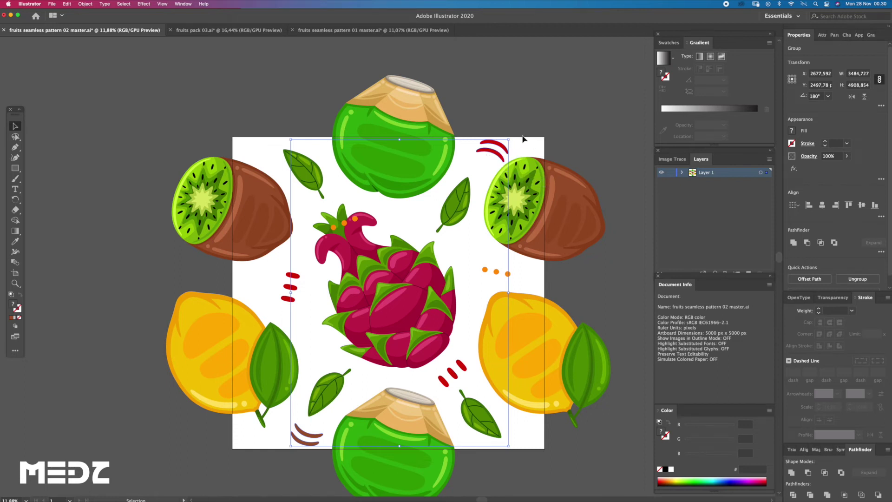
click(515, 117)
drag(499, 158, 490, 158)
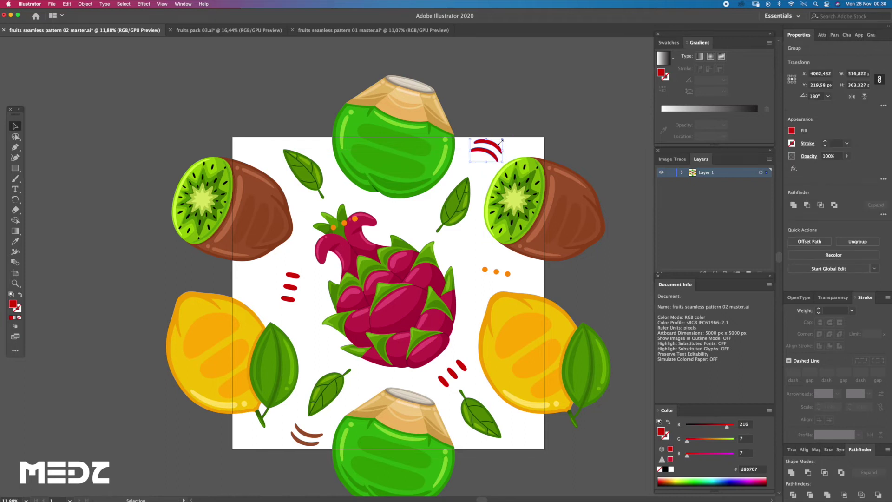
Shift the brown curves at lower left slightly and fine-tune the red swoosh's position
click(468, 101)
drag(316, 439, 311, 433)
click(313, 457)
click(316, 463)
drag(497, 151, 494, 155)
click(509, 143)
drag(499, 155, 497, 156)
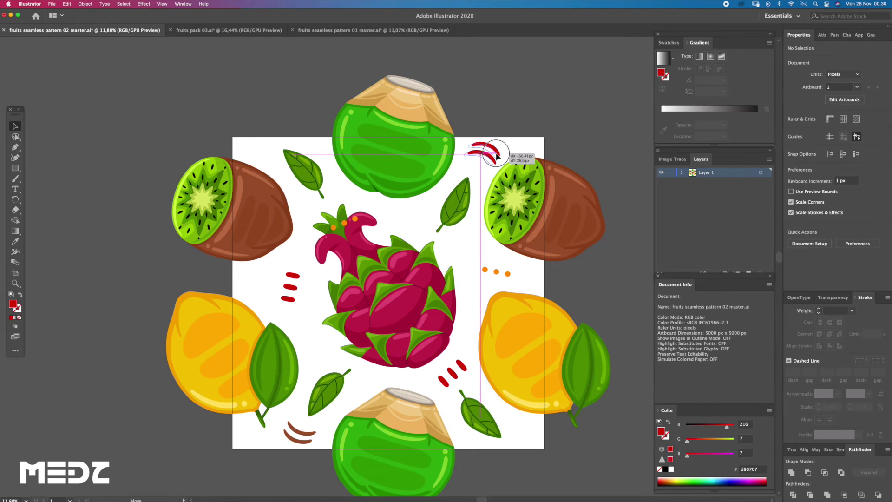
click(500, 138)
Tilt the dragon fruit by a few degrees with the Rotate tool
click(466, 210)
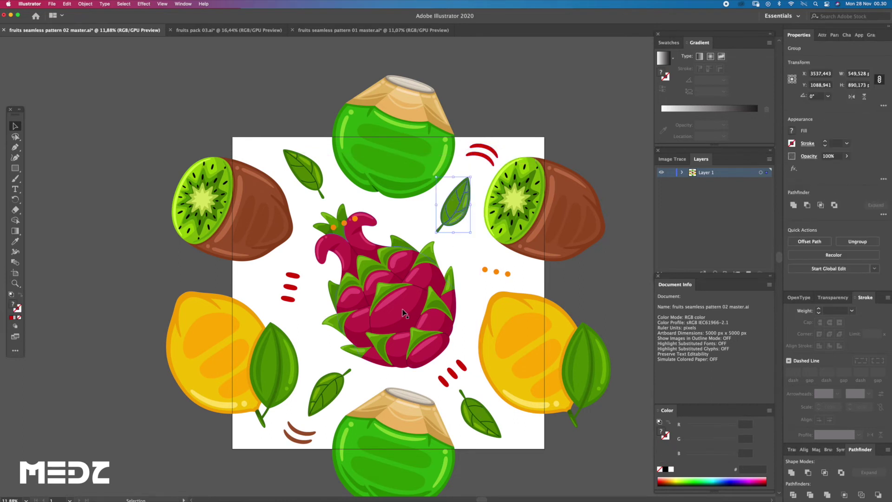
click(475, 52)
scroll(421, 316, down, 2)
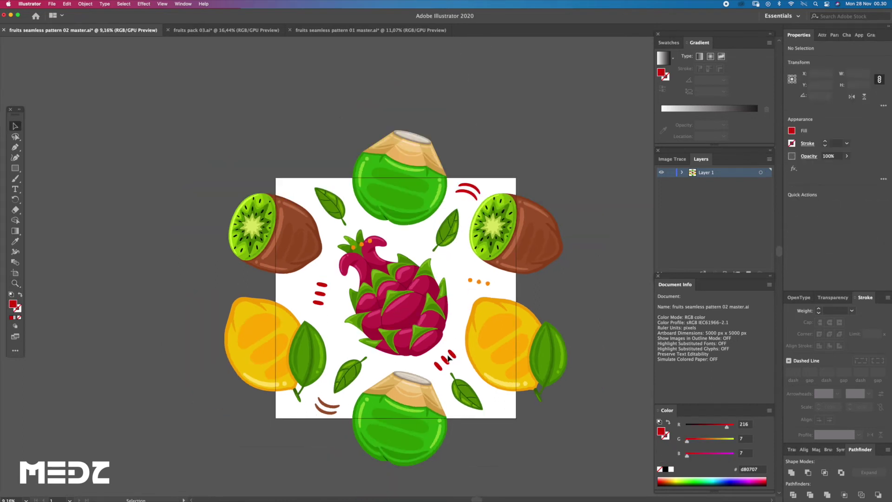
scroll(419, 307, up, 2)
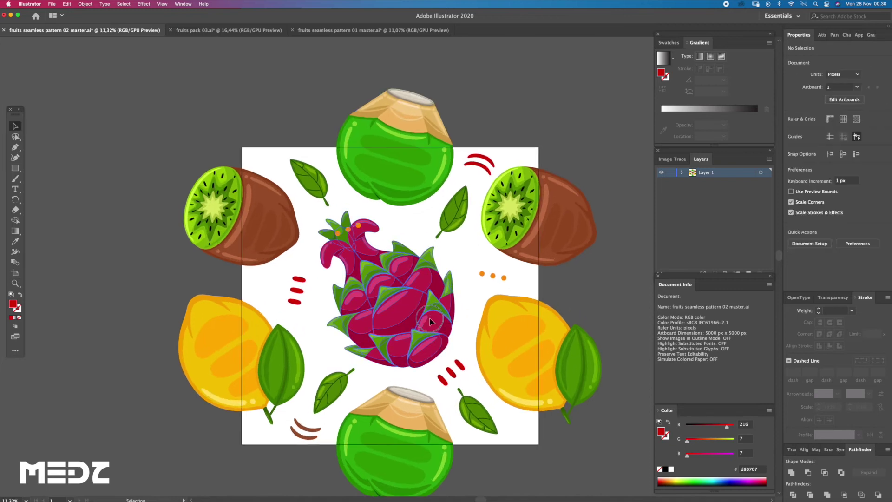
click(418, 306)
key(r)
drag(501, 333, 498, 340)
key(v)
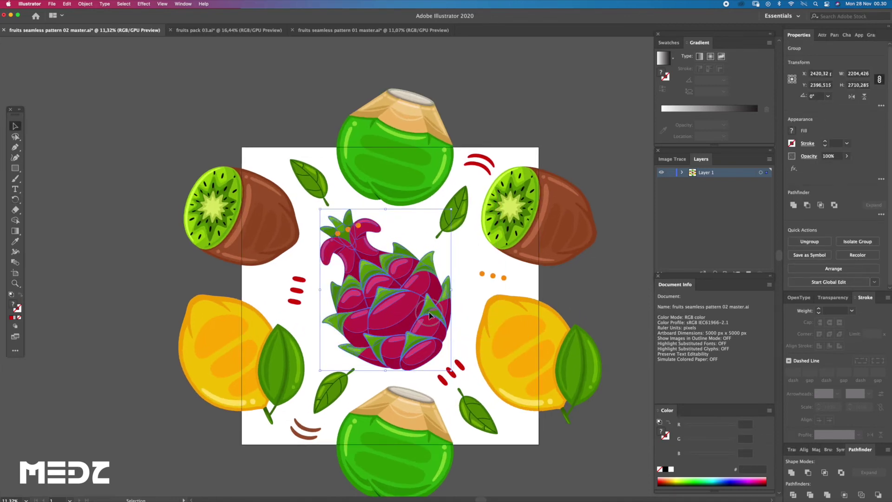
click(467, 99)
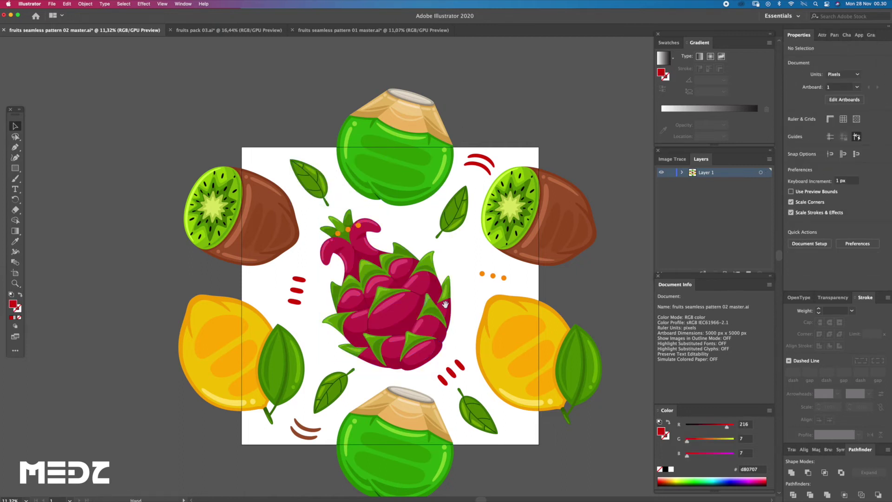
Move the red dashes below the dragon fruit and nudge them slightly right
scroll(445, 305, down, 2)
scroll(445, 305, right, 2)
drag(441, 351, 440, 351)
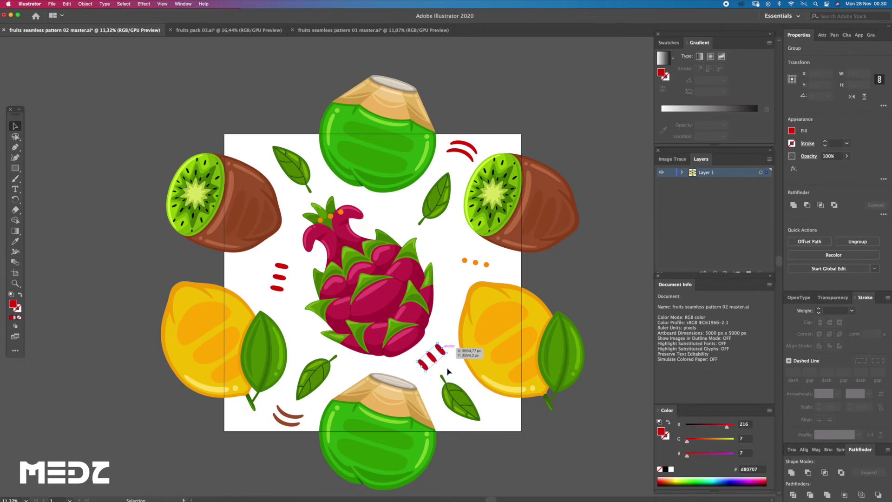
click(460, 402)
click(444, 357)
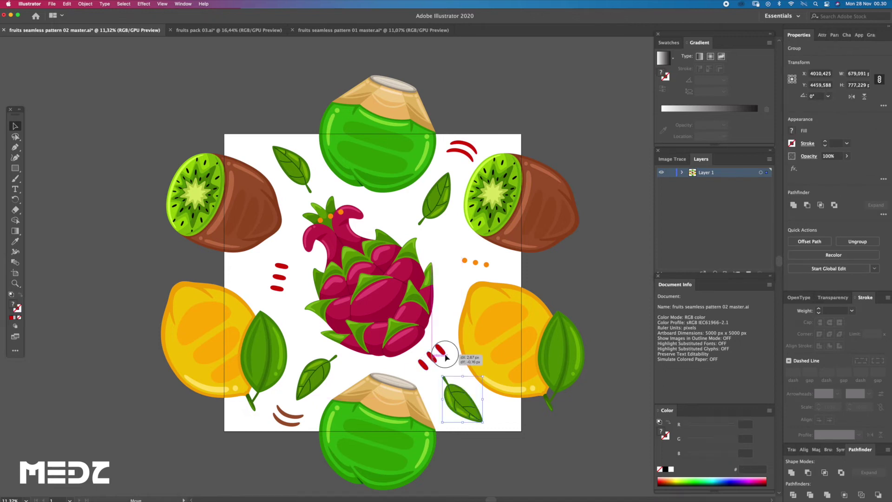
scroll(464, 384, up, 3)
drag(419, 334, 422, 334)
scroll(477, 290, down, 2)
Move the orange dots slightly left, then select the brown curves at lower left
drag(506, 193, 494, 192)
click(589, 214)
scroll(561, 242, down, 2)
key(a)
scroll(502, 279, up, 3)
scroll(465, 302, right, 2)
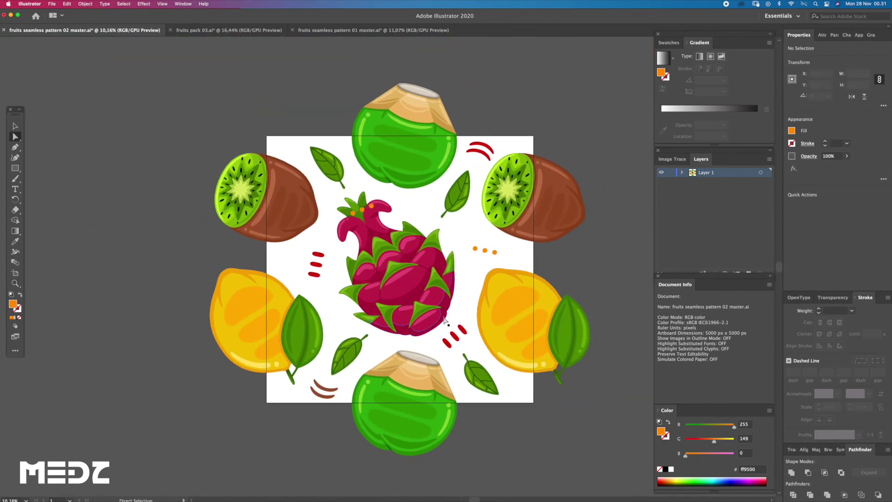
key(v)
click(335, 390)
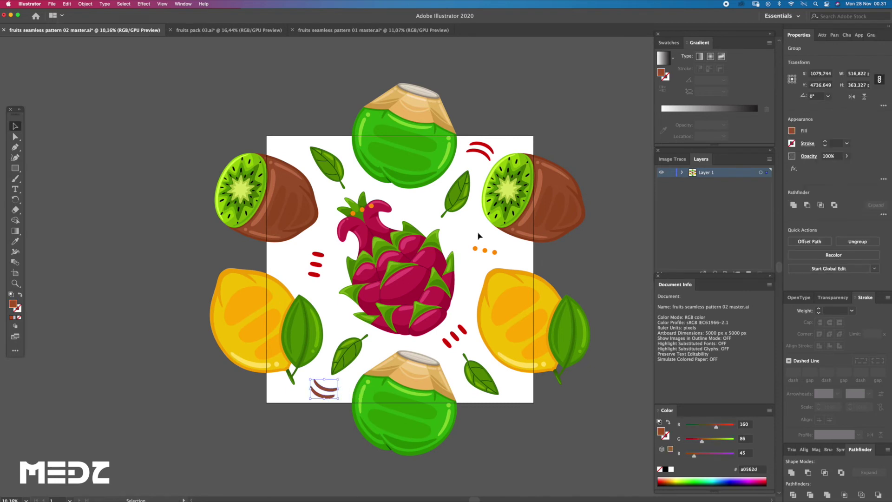
Recolour the red dashes below the dragon fruit with the coconut's green
click(485, 165)
key(z)
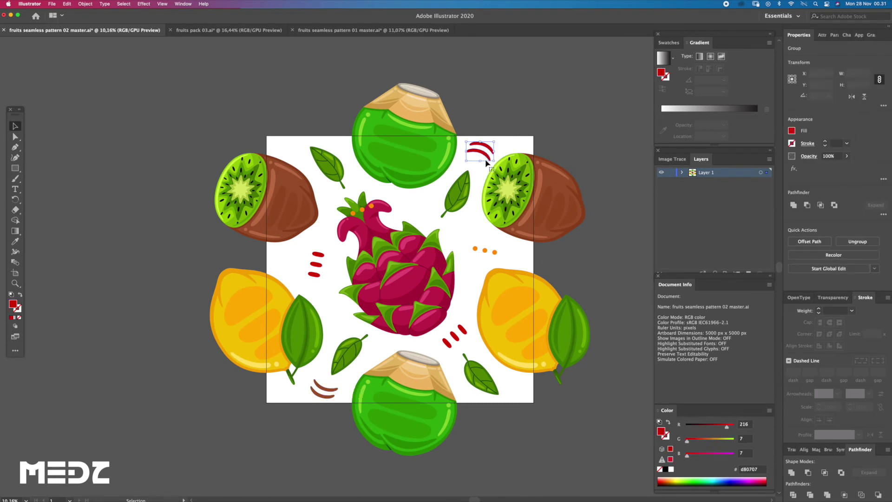
drag(443, 283, 451, 310)
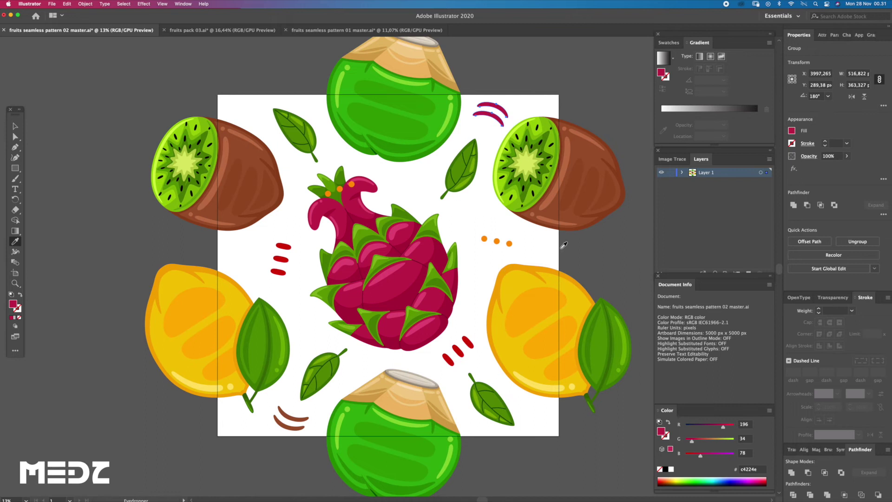
key(v)
click(458, 349)
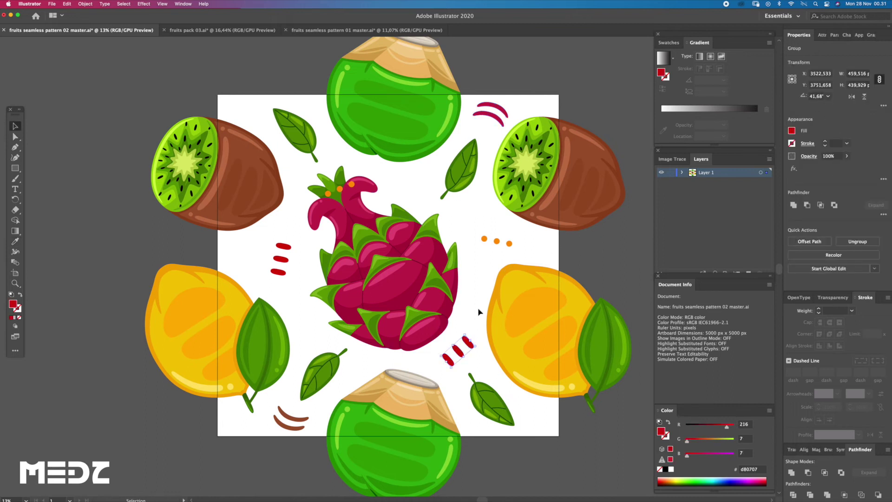
click(440, 117)
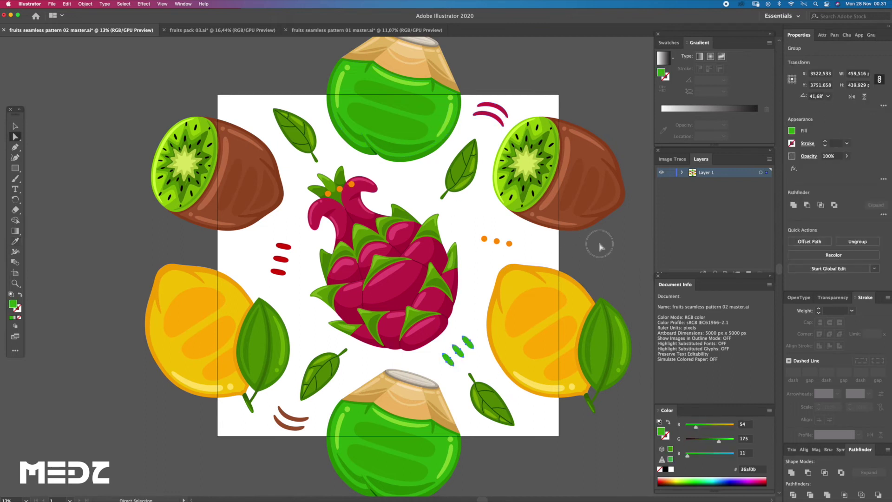
Recolour the red dashes on the left with the lemon's orange
key(v)
click(279, 259)
drag(421, 251, 413, 276)
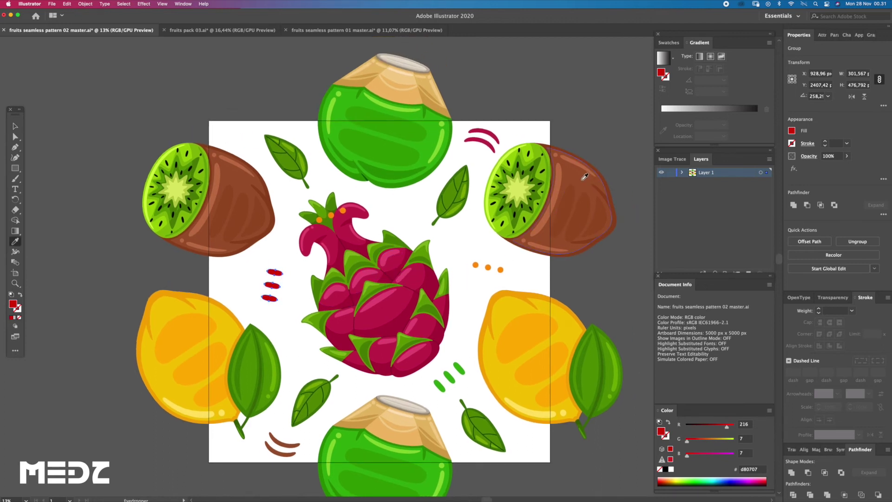
click(544, 350)
key(v)
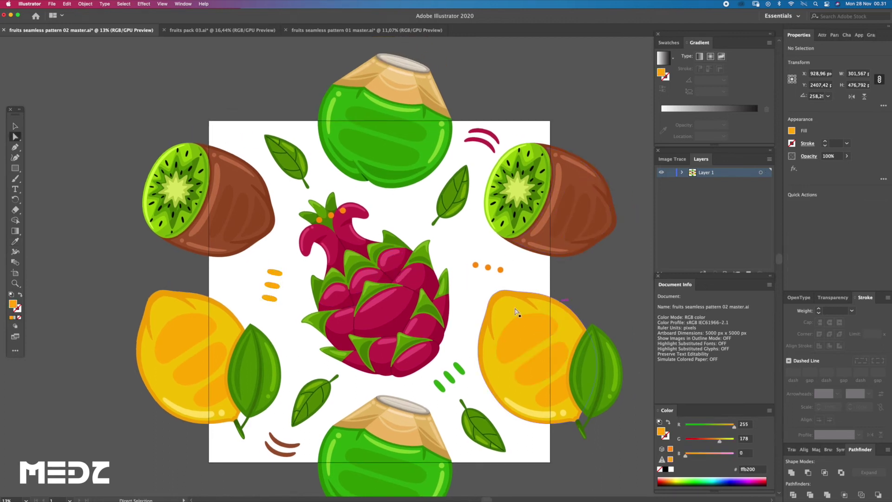
Lighten the brown curves at the bottom left in the Color panel
key(ctrl+shift+a)
drag(514, 312, 509, 293)
click(287, 431)
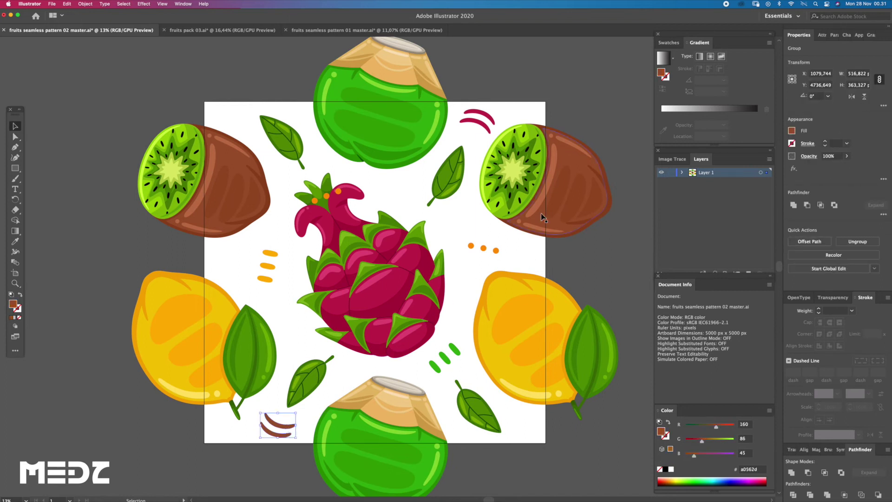
click(556, 169)
key(v)
Recolour the dots right of the dragon fruit with the lemon's orange after trying greens
drag(509, 268, 466, 238)
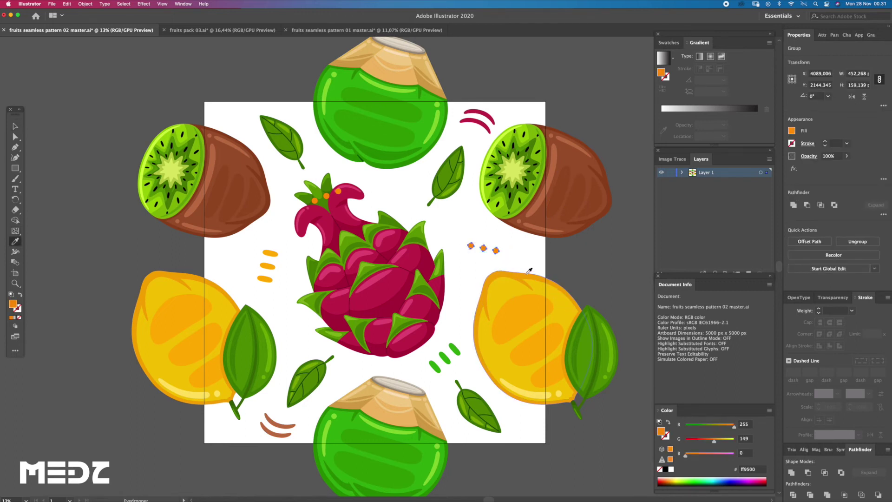
click(408, 149)
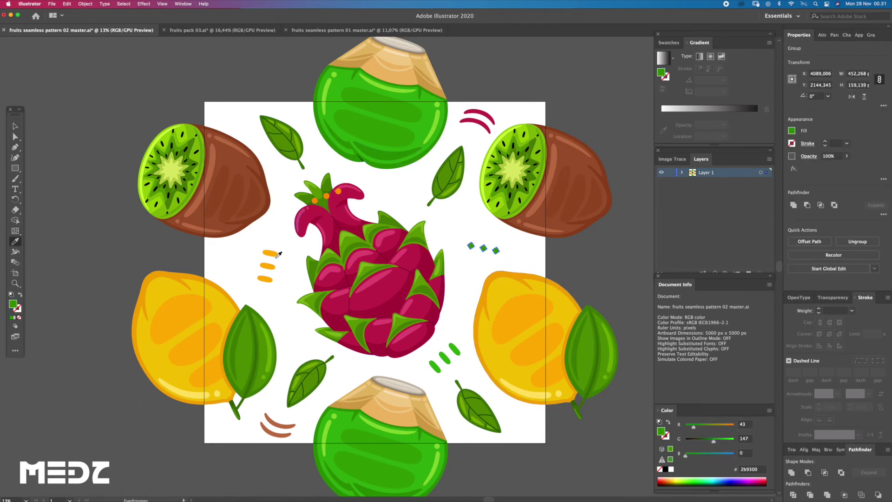
click(188, 270)
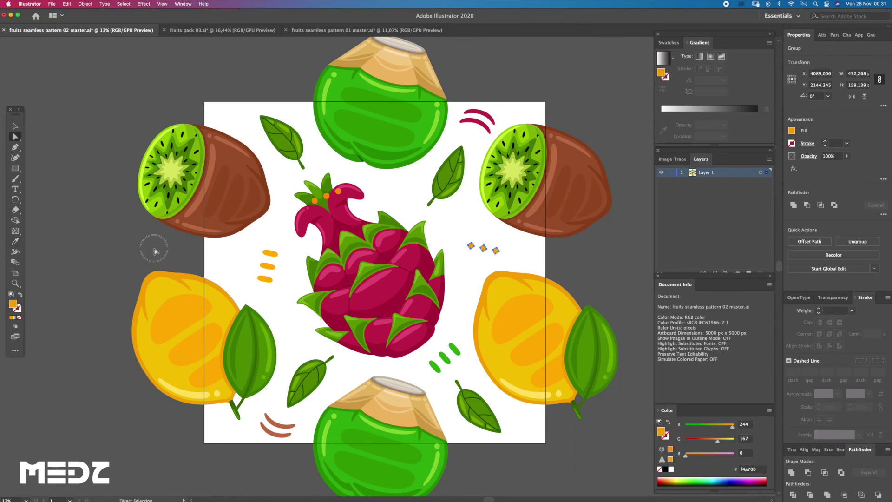
key(v)
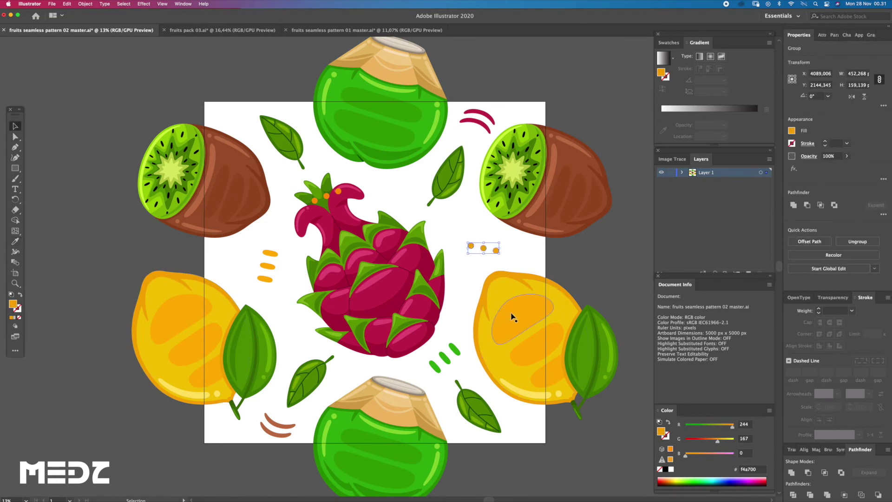
click(252, 352)
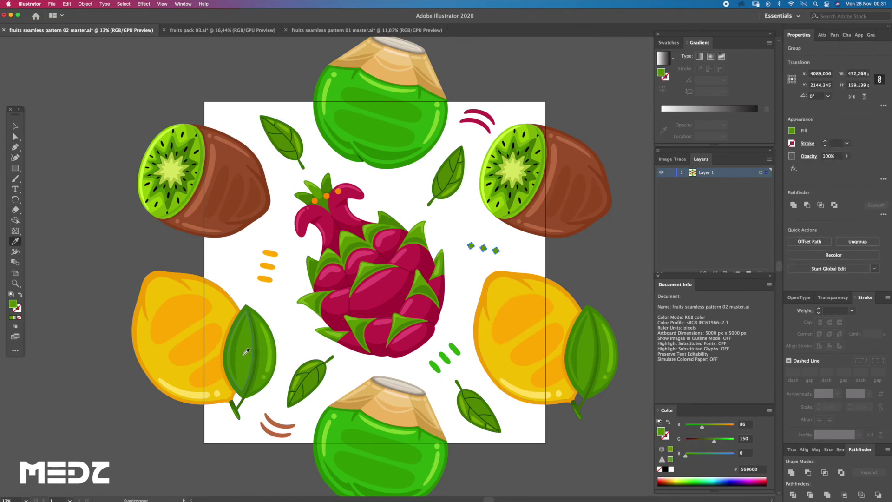
click(191, 310)
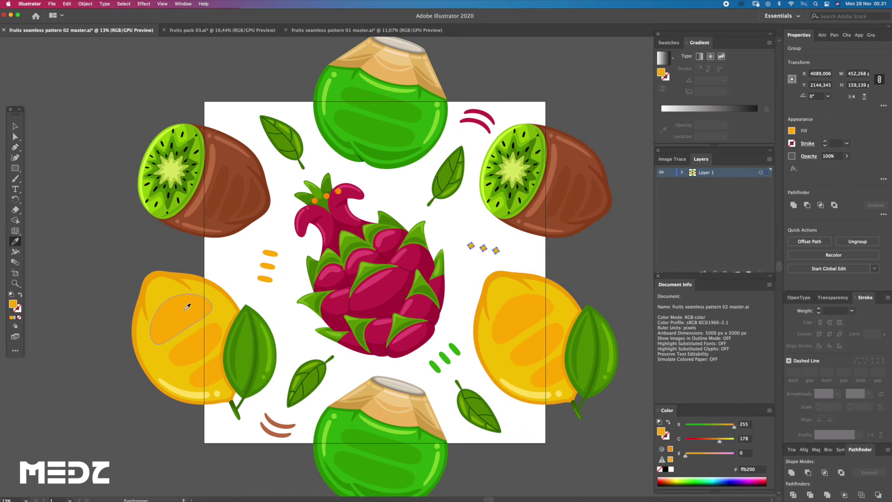
key(v)
click(102, 282)
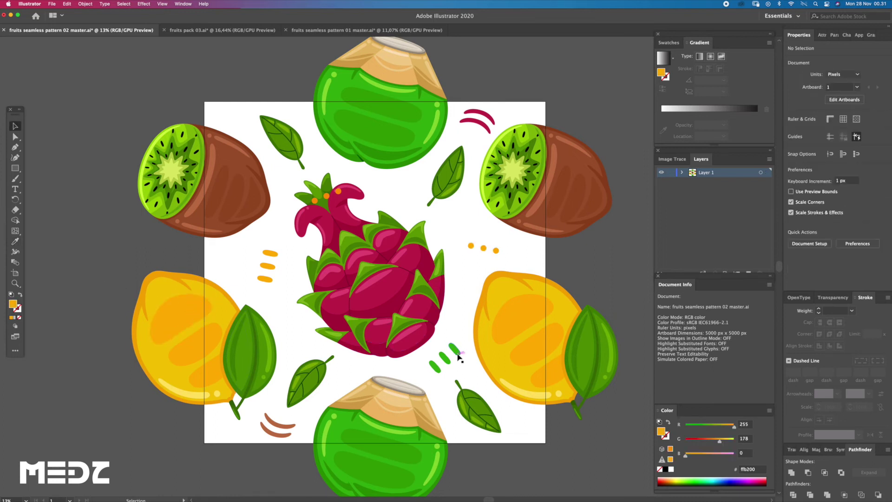
click(458, 355)
key(z)
scroll(544, 450, down, 2)
scroll(558, 446, down, 2)
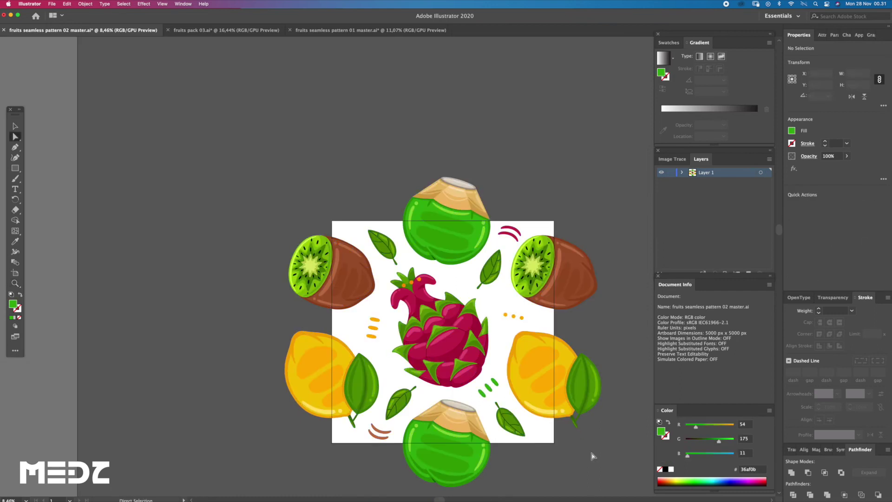
scroll(590, 454, down, 2)
scroll(585, 448, right, 2)
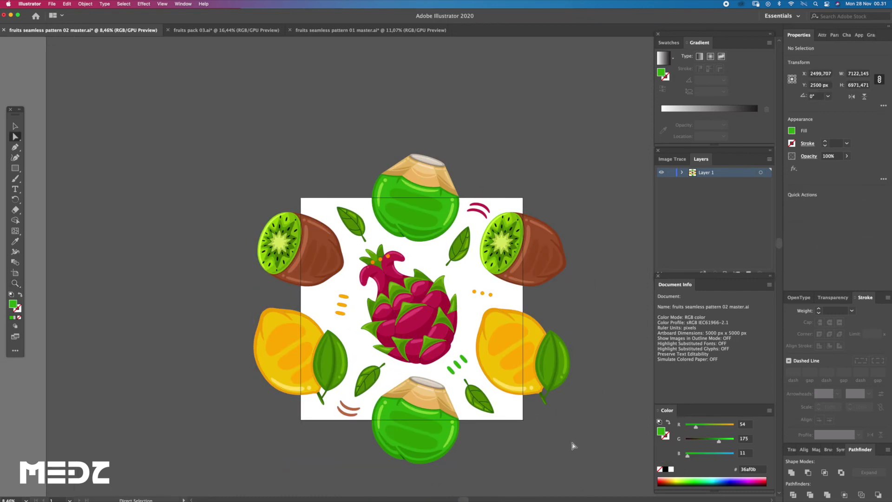
drag(571, 445, 576, 446)
scroll(541, 426, up, 1)
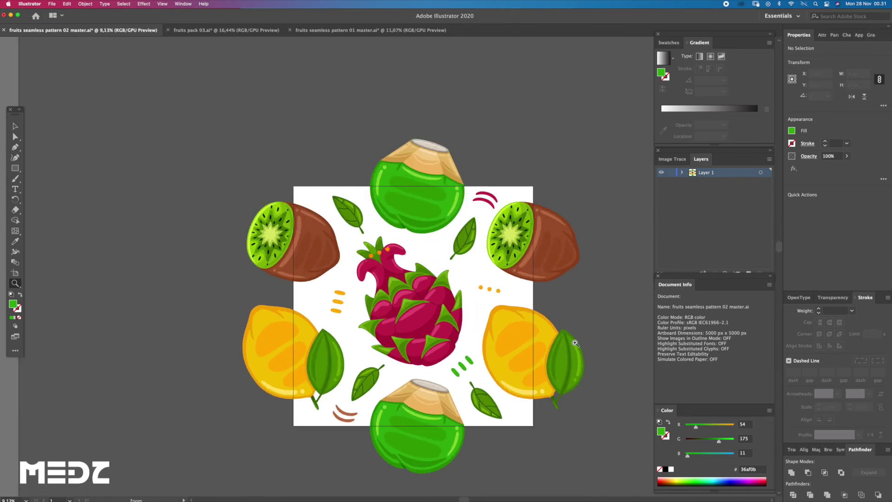
key(v)
scroll(339, 139, down, 2)
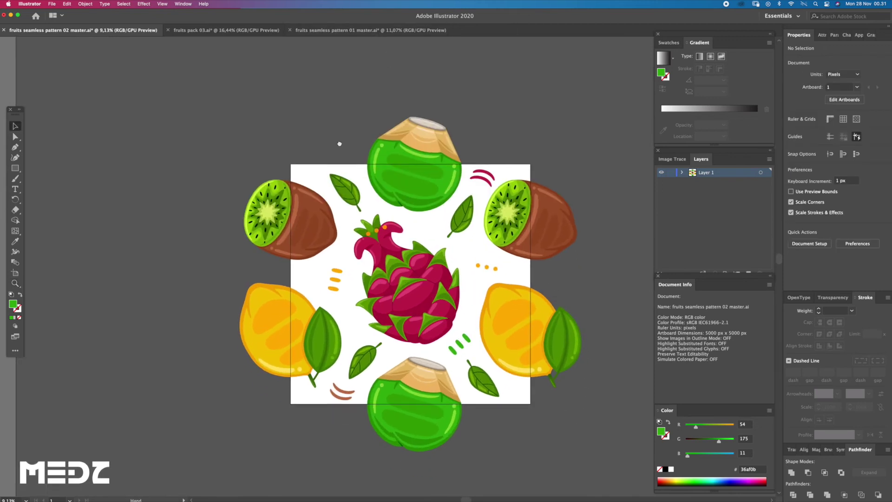
scroll(332, 261, up, 1)
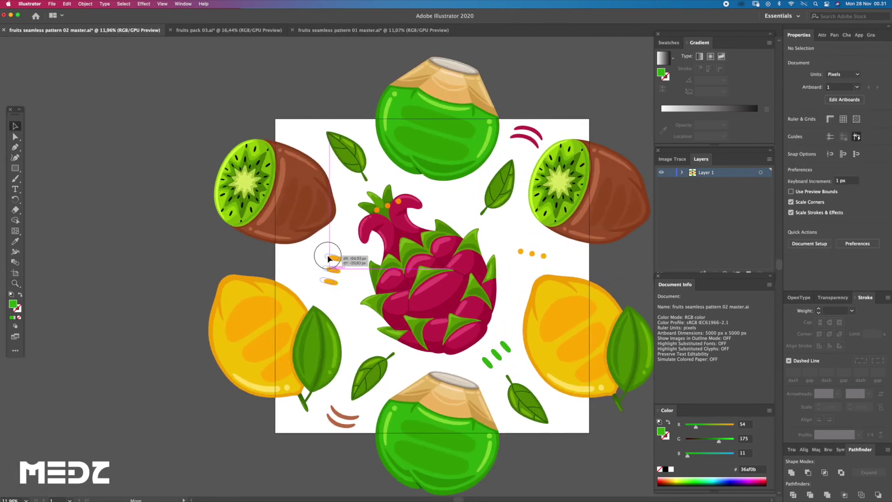
click(328, 30)
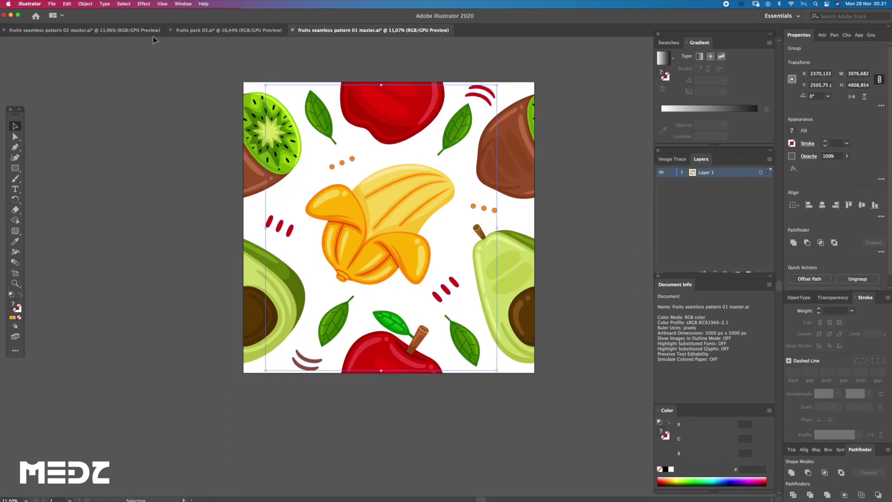
click(125, 34)
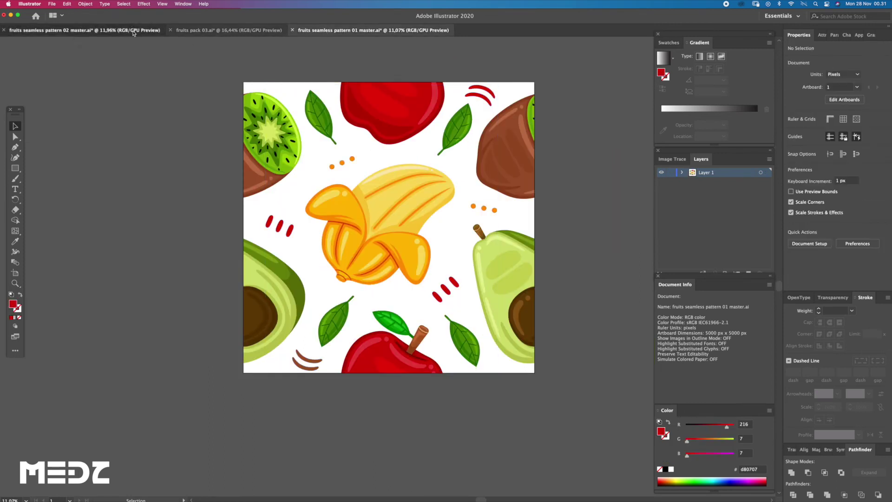
key(z)
scroll(441, 218, down, 2)
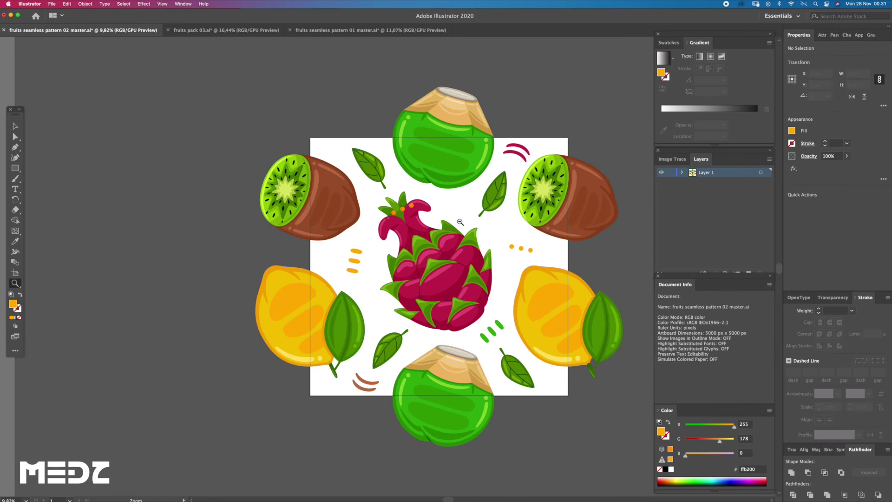
key(v)
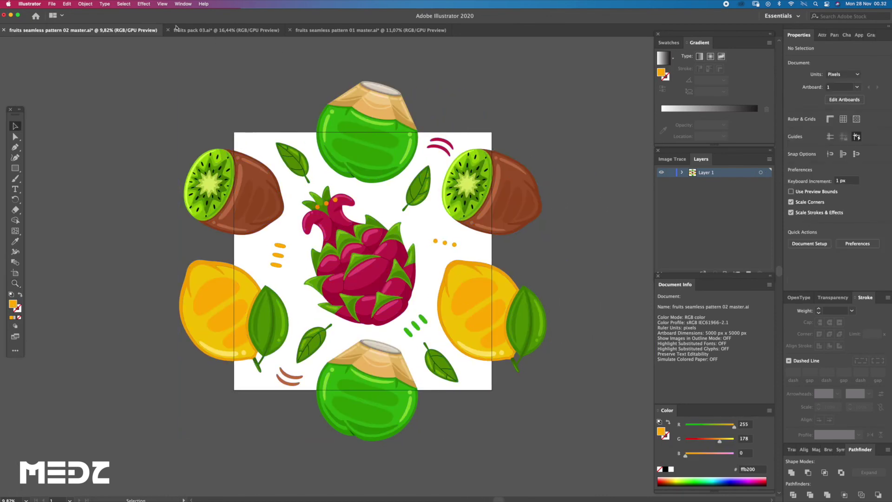
click(85, 4)
click(95, 64)
key(a)
Move the white background square aside and group the lemon, kiwi and coconut edge fruits together
click(253, 140)
drag(285, 155, 201, 350)
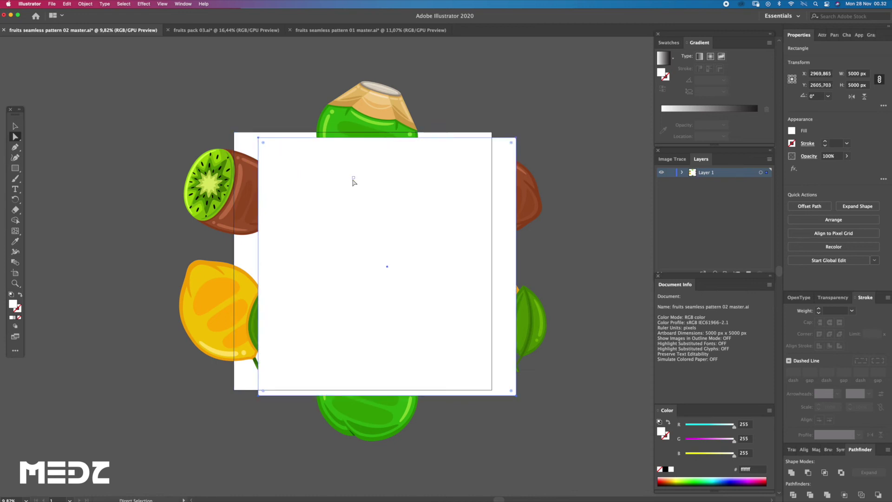
key(v)
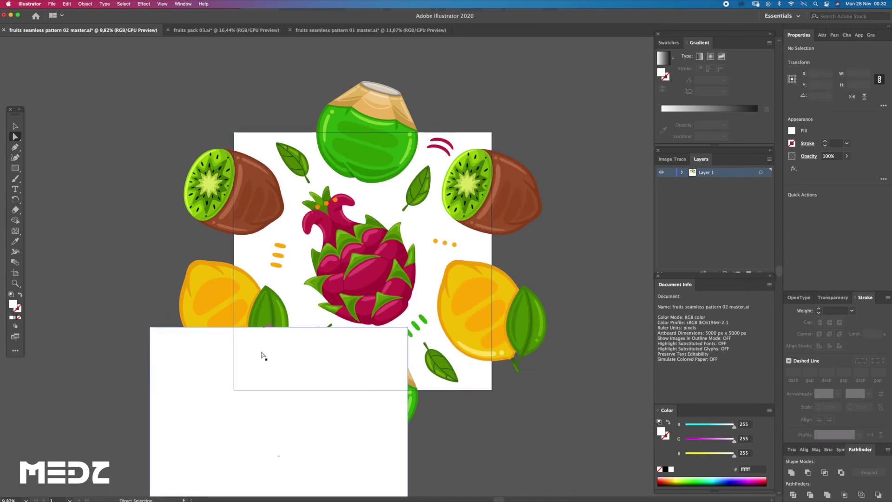
drag(259, 418, 230, 461)
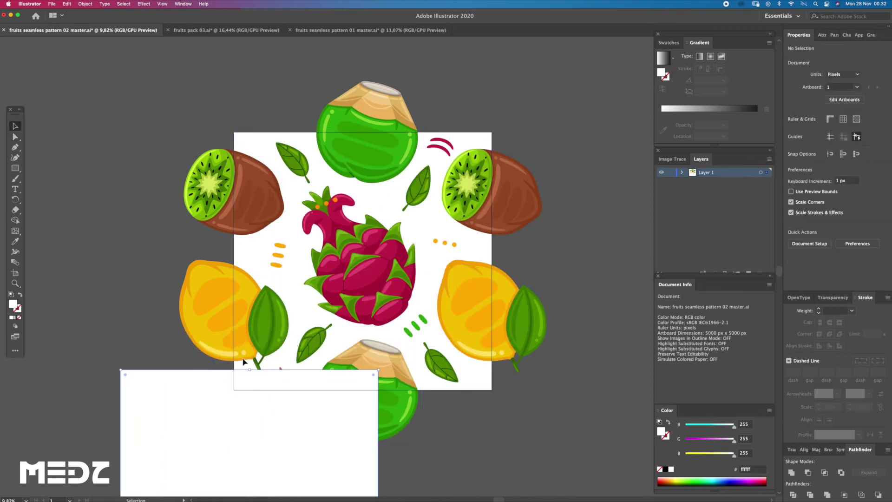
shift+click(392, 366)
shift+click(479, 289)
shift+click(476, 206)
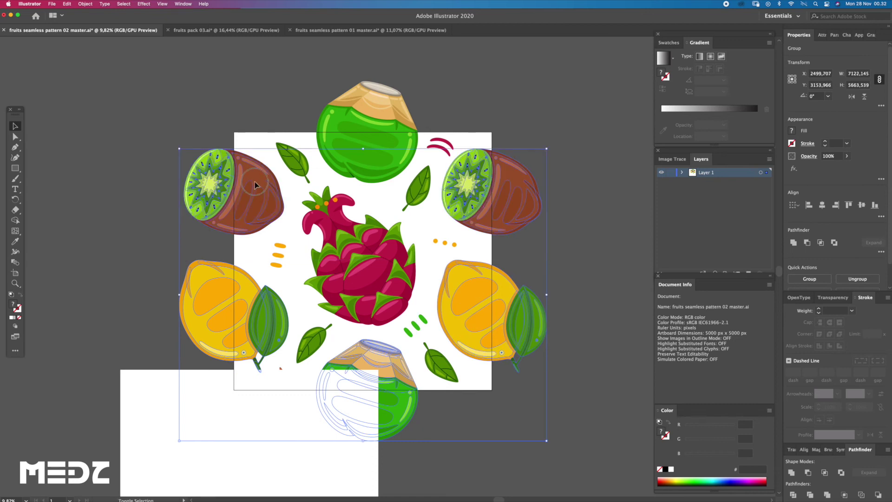
shift+click(400, 121)
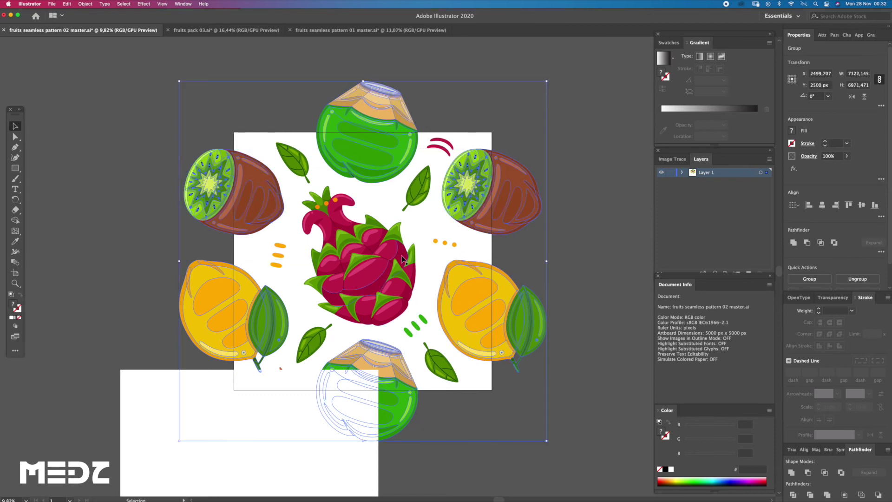
key(ctrl+g)
Align the white 5000 px square precisely with the artboard's top-left corner
drag(269, 414, 408, 190)
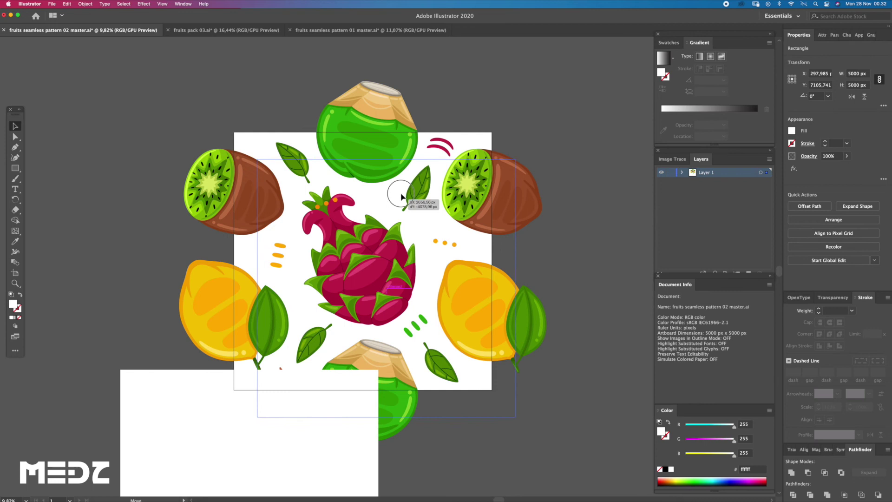
key(z)
click(250, 111)
key(a)
drag(309, 215, 275, 205)
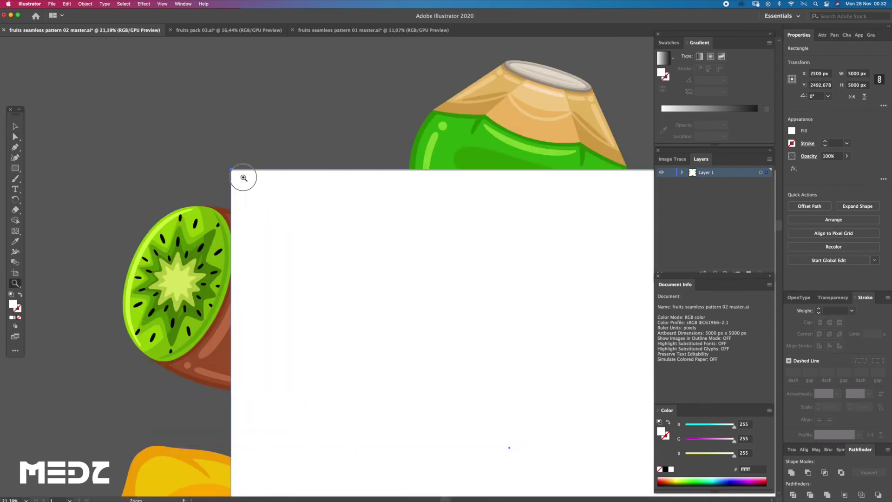
click(243, 177)
drag(339, 231, 340, 232)
click(338, 239)
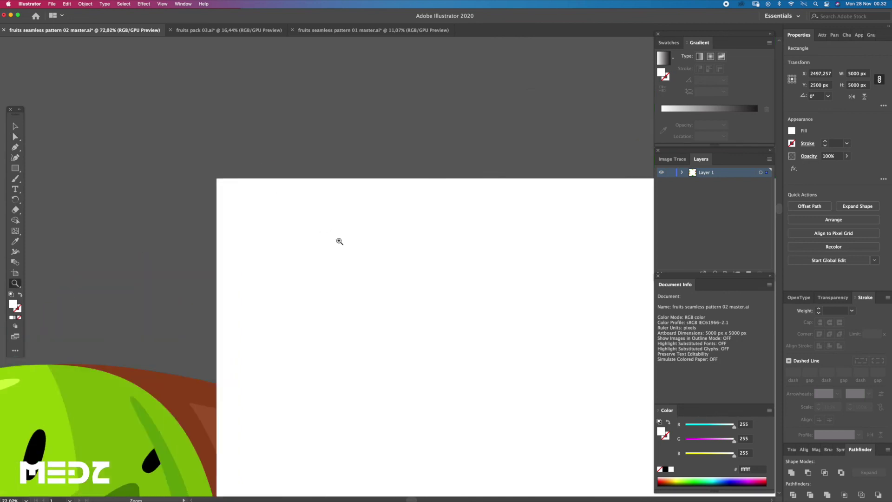
scroll(418, 274, down, 5)
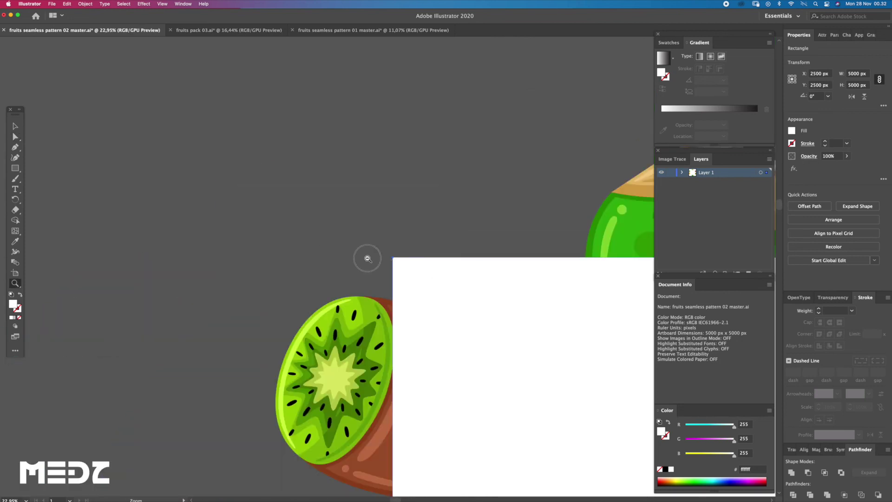
scroll(418, 273, down, 4)
key(v)
Make a clipping mask from all the artwork, then shrink the dragon fruit slightly
key(super+a)
right_click(411, 174)
click(440, 234)
click(539, 232)
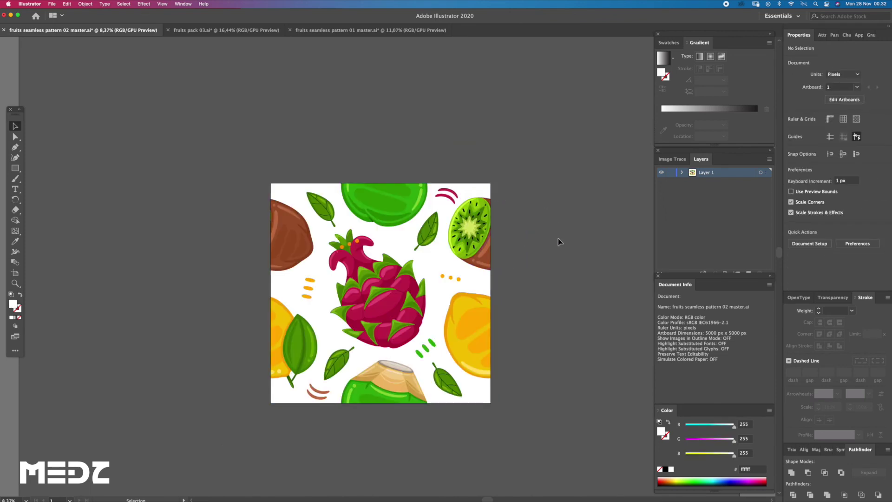
click(408, 298)
drag(426, 228, 422, 234)
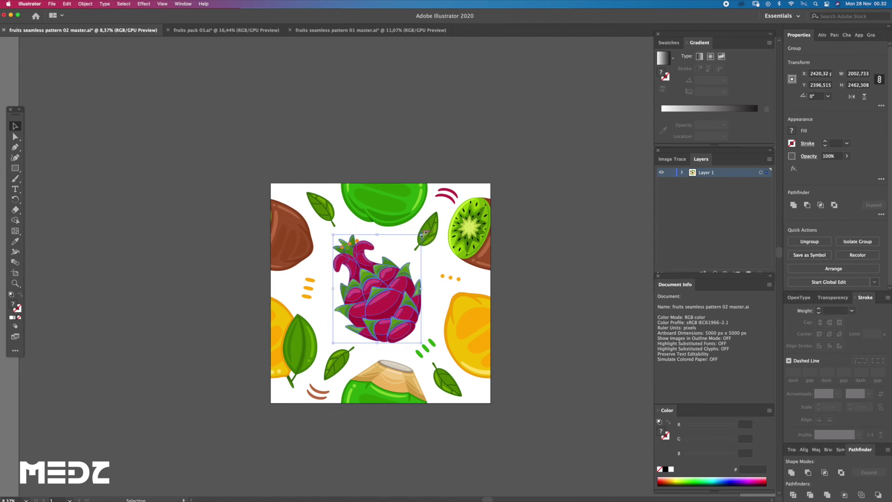
Lasso the three orange dashes and move them slightly left
click(529, 269)
scroll(552, 223, up, 1)
scroll(341, 250, up, 4)
key(q)
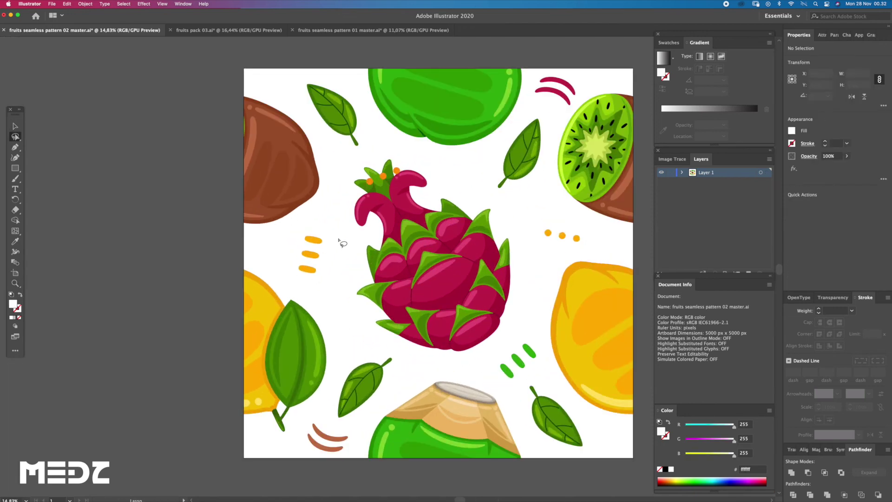
drag(335, 288, 336, 233)
key(v)
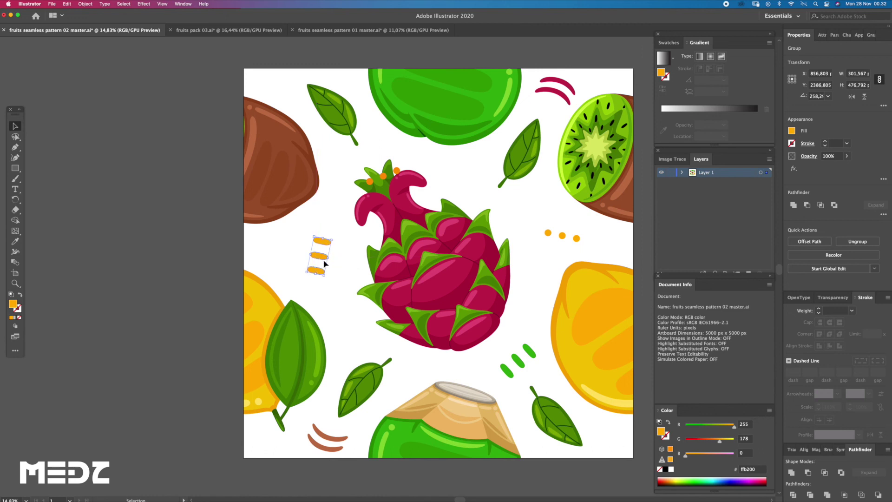
drag(380, 289, 342, 261)
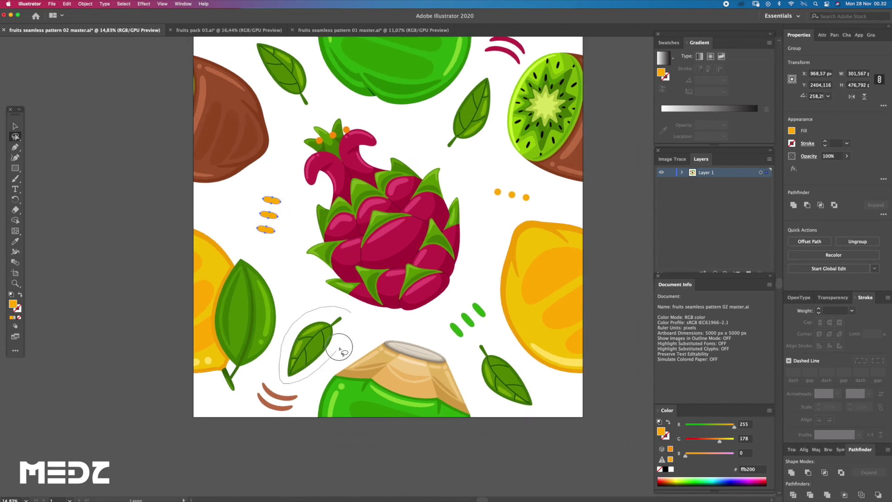
Reposition the green dashes and adjust the orange dots near the dragon fruit
drag(340, 350, 350, 313)
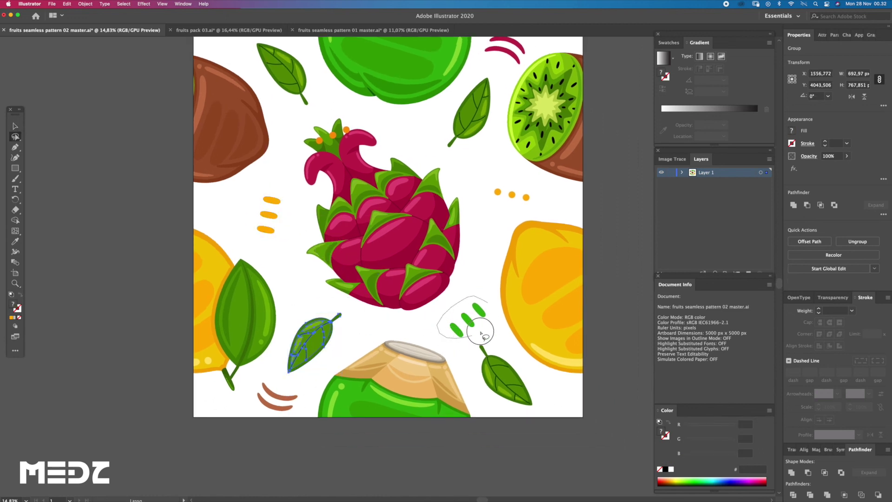
drag(484, 334, 491, 318)
key(v)
drag(521, 240, 485, 280)
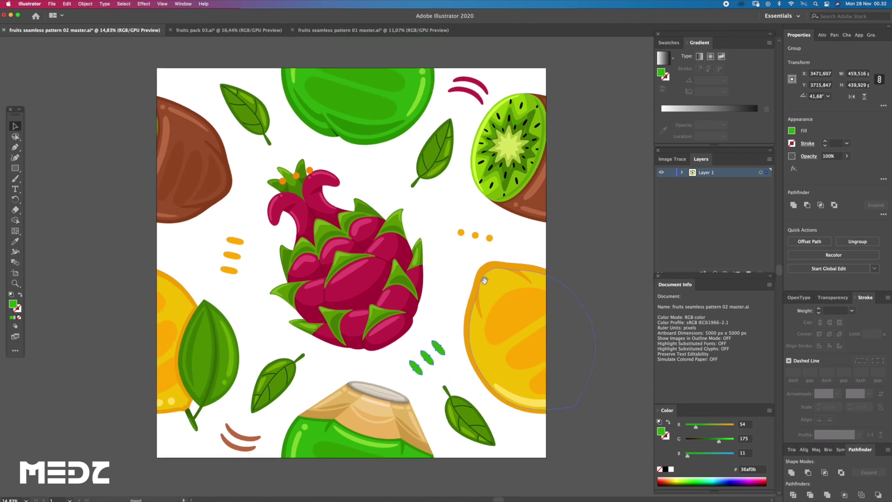
drag(453, 222, 469, 232)
key(v)
click(536, 223)
Move the small leaf down slightly and zoom out to see the whole tile
key(q)
key(v)
mouse_move(424, 199)
mouse_down()
mouse_move(460, 130)
mouse_move(438, 158)
mouse_up()
click(576, 184)
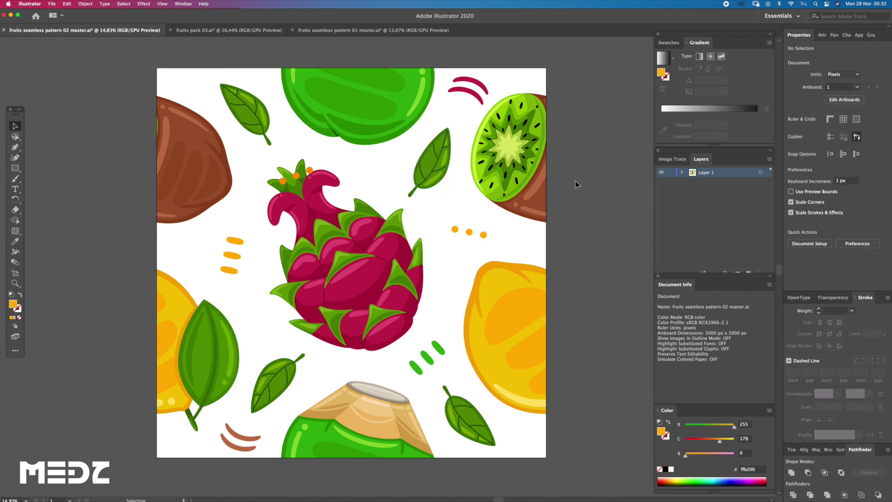
key(a)
alt+scroll(523, 161, down, 3)
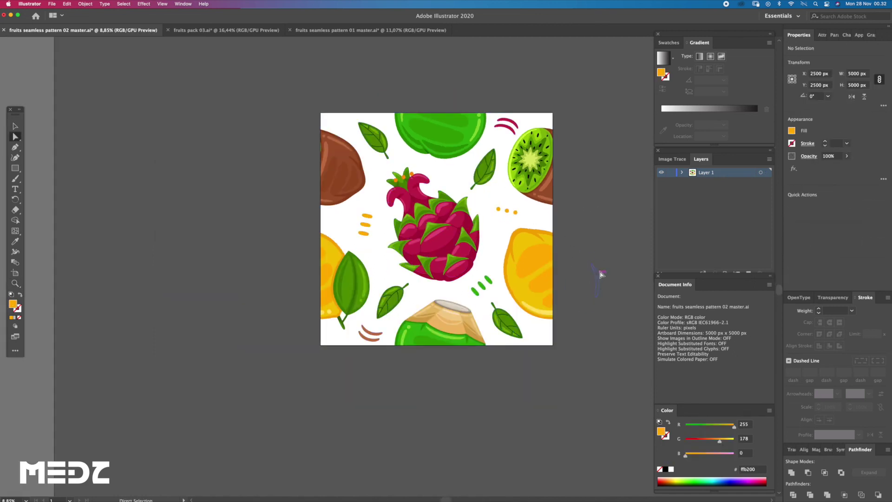
Select all the clipped tile artwork and group it into one object
scroll(597, 275, up, 2)
scroll(597, 275, right, 2)
key(v)
click(556, 250)
key(a)
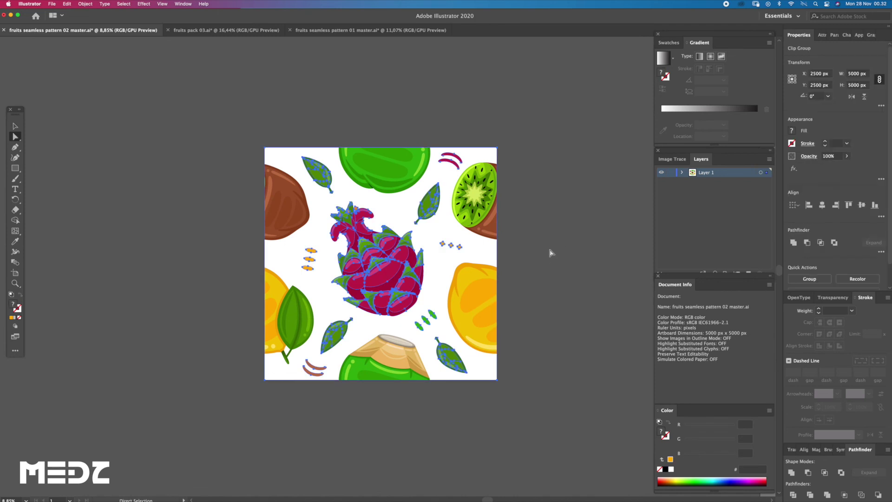
click(85, 3)
click(99, 60)
click(549, 233)
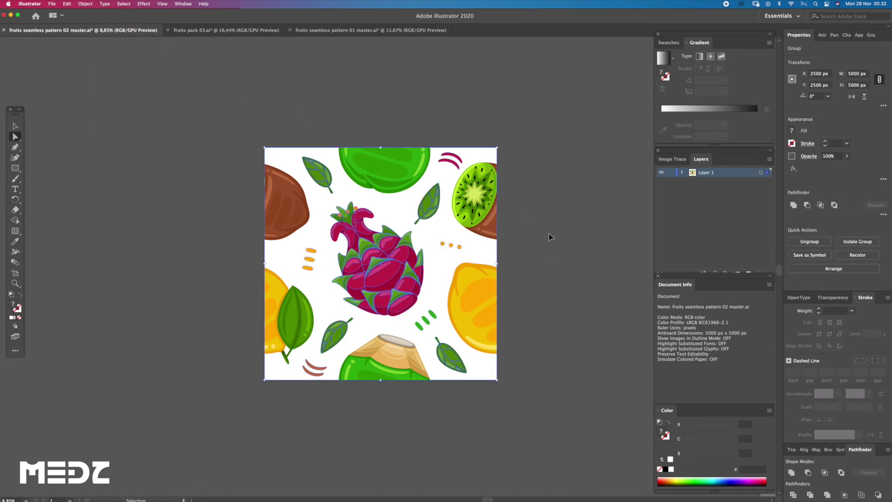
key(ctrl+a)
Move the grouped tile up to the top-left of the canvas
key(v)
click(448, 238)
drag(469, 295, 351, 161)
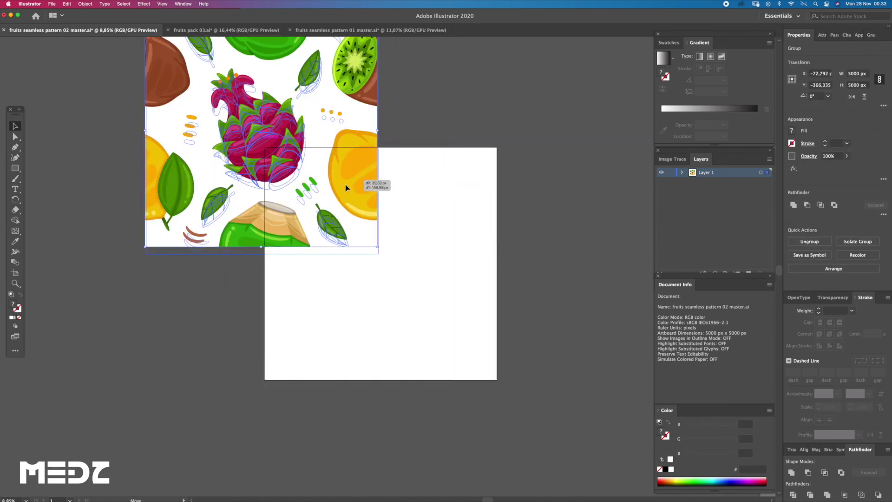
drag(351, 162, 352, 185)
Place copies of the tile to the right and below, edges meeting exactly
drag(284, 218, 515, 238)
scroll(407, 246, up, 5)
drag(444, 273, 426, 273)
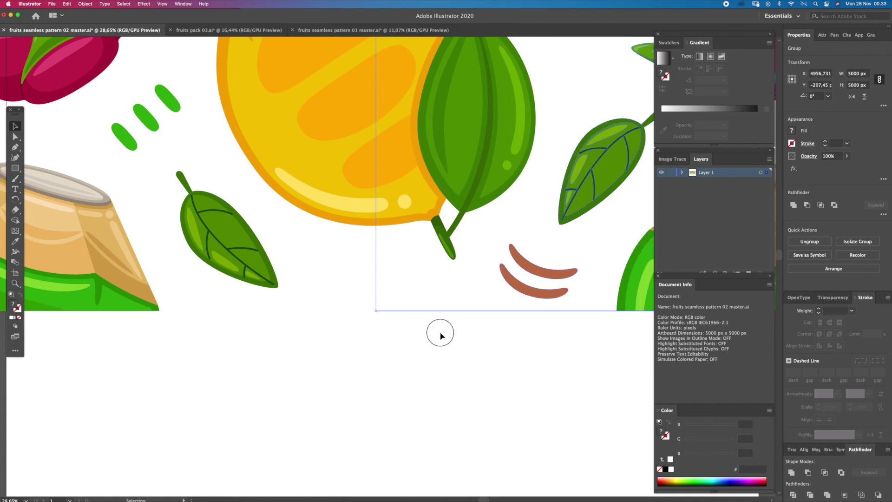
scroll(418, 298, down, 5)
scroll(392, 254, down, 2)
drag(492, 119, 474, 314)
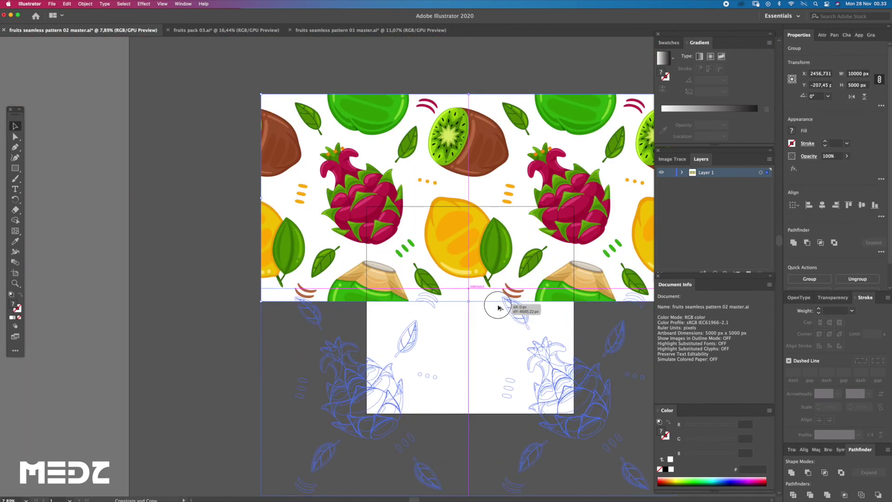
Zoom in on the kiwi and pan around to inspect the tile seams
click(239, 289)
key(z)
click(448, 356)
scroll(448, 356, down, 5)
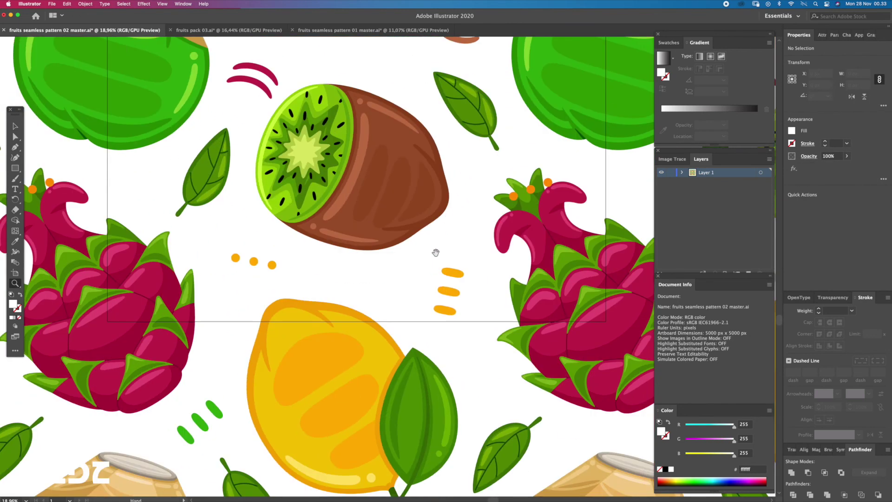
scroll(451, 371, up, 5)
scroll(454, 398, down, 10)
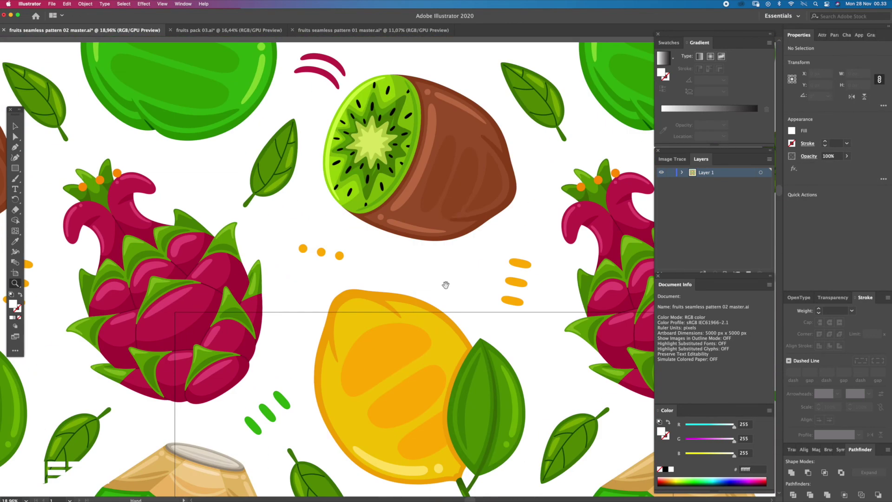
scroll(439, 344, up, 5)
scroll(452, 363, down, 5)
scroll(483, 344, down, 5)
scroll(511, 325, left, 3)
scroll(534, 292, right, 5)
scroll(511, 297, right, 5)
scroll(488, 302, right, 5)
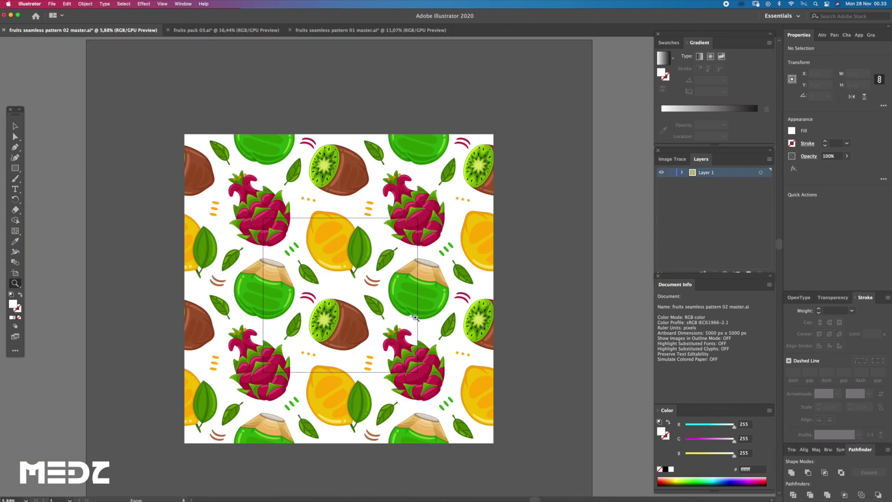
Fit the artboard to the selected 2×2 pattern at 10000 × 10000 px
click(441, 330)
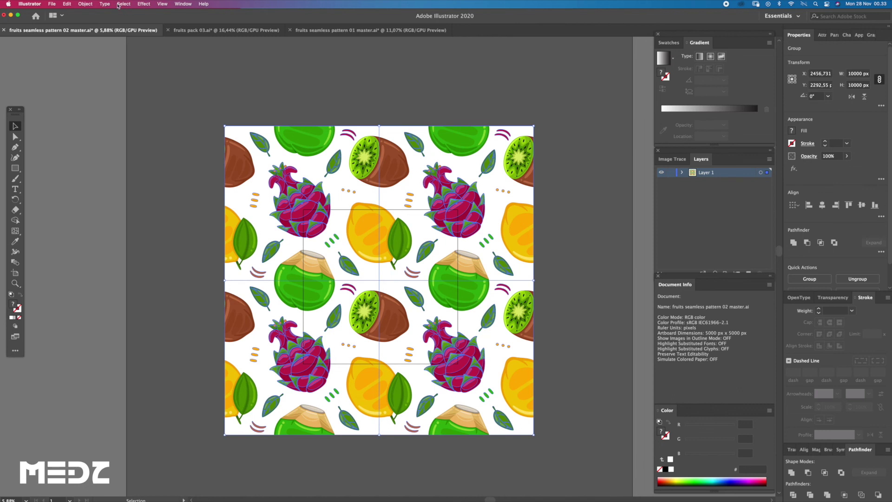
click(85, 4)
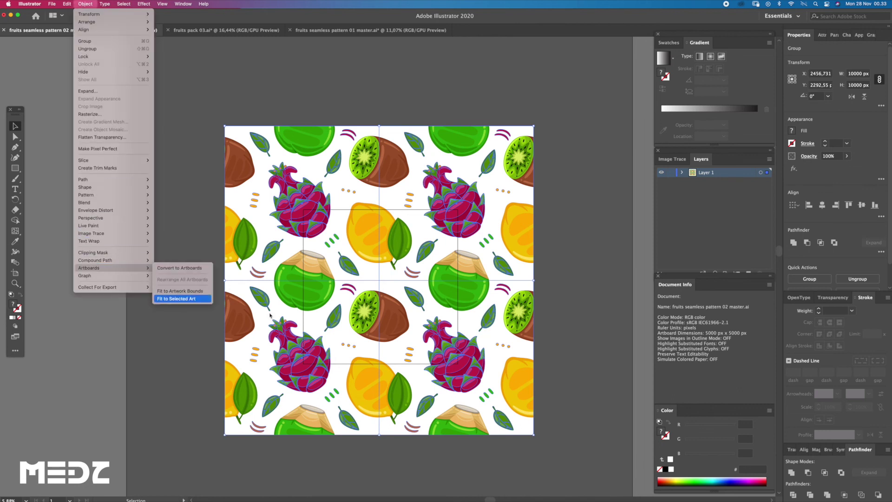
key(Return)
click(572, 263)
key(z)
key(ctrl+0)
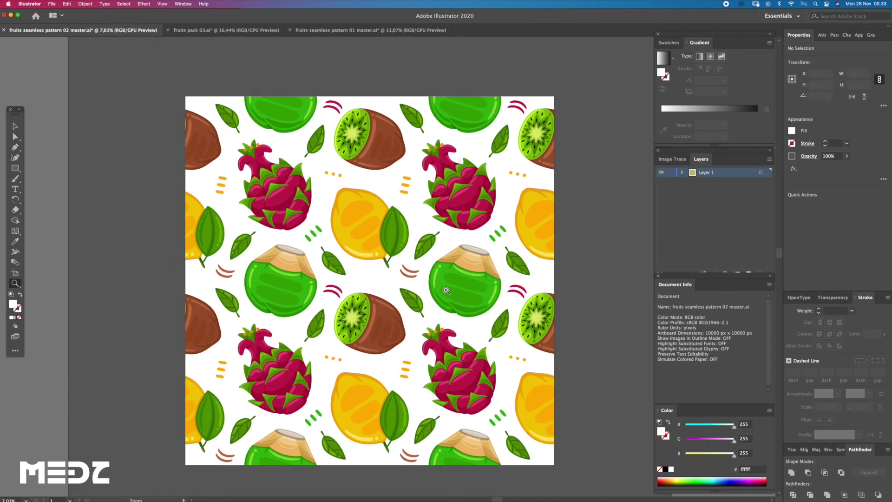
drag(590, 300, 594, 278)
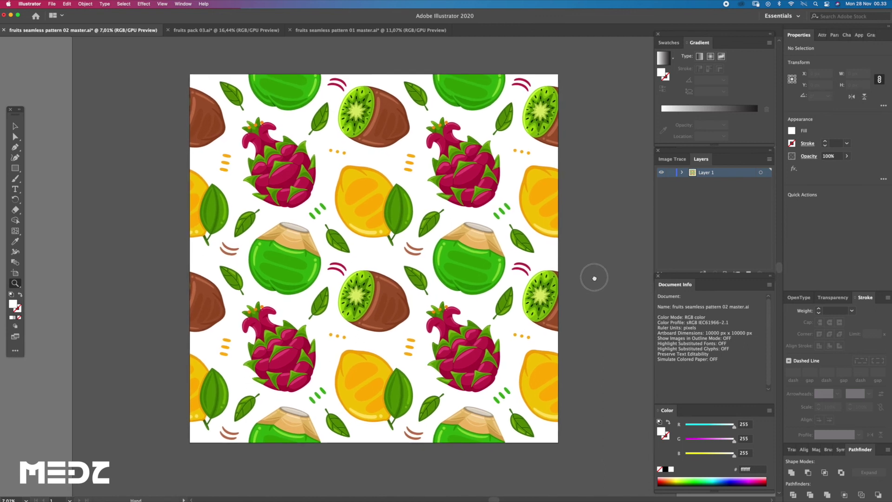
key(ctrl+0)
key(v)
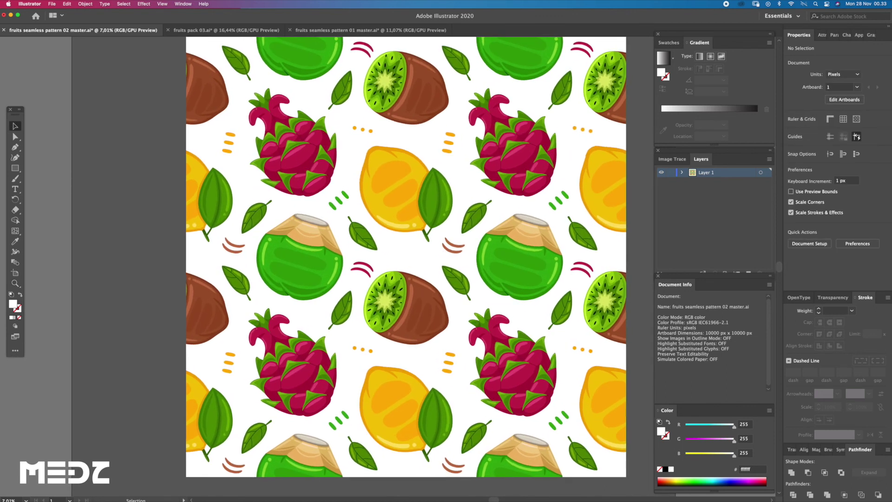